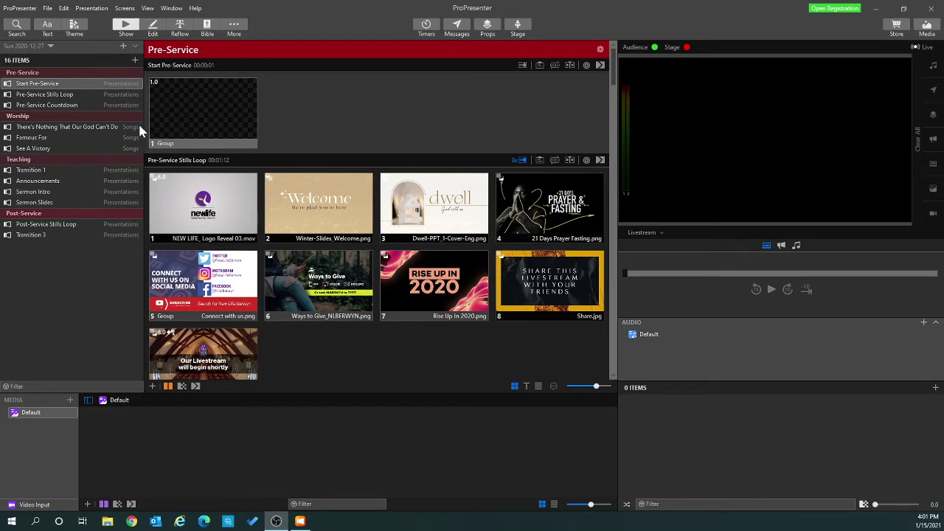
# Step: Open the Start Pre-Service presentation from the Sun 2020-12-27 playlist
pyautogui.click(135, 45)
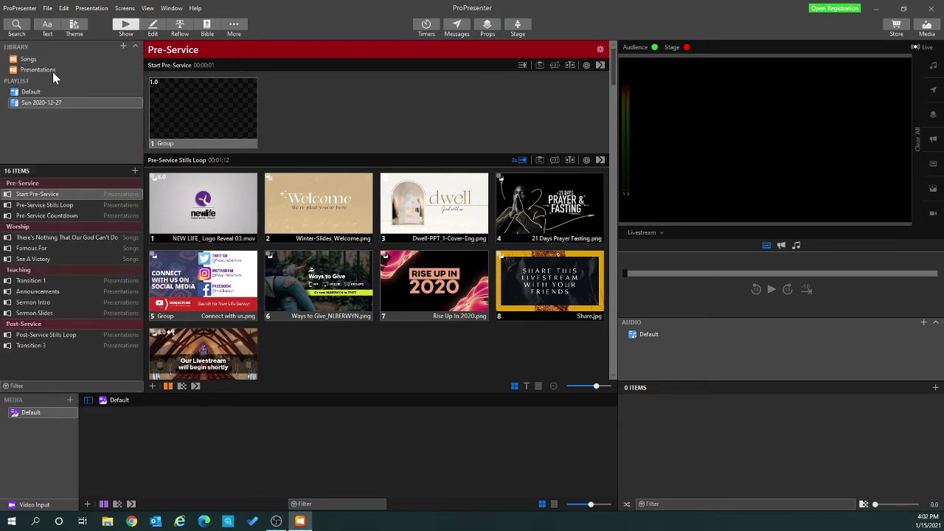
pyautogui.click(52, 71)
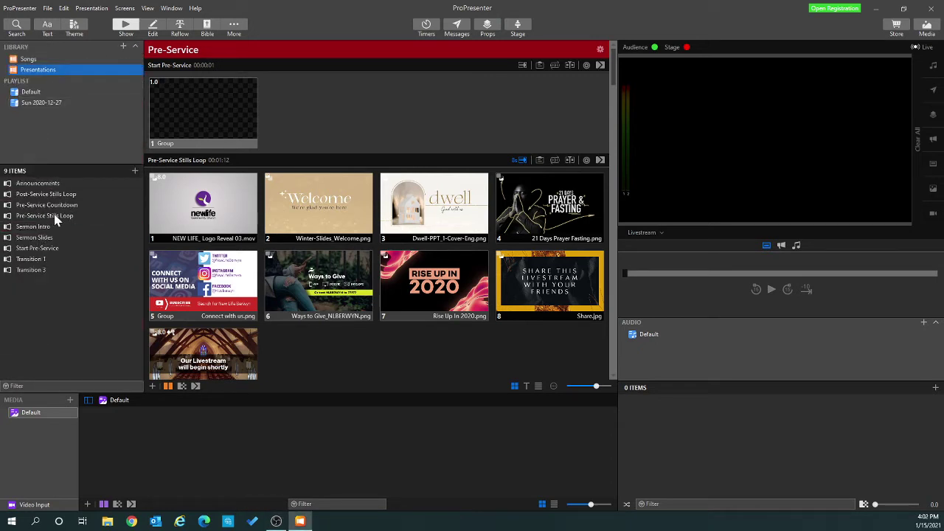
pyautogui.click(45, 249)
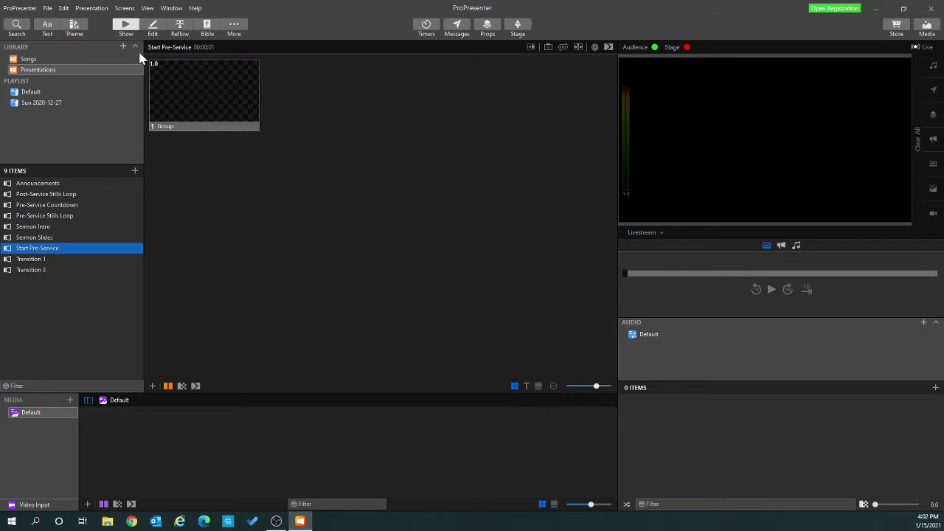
pyautogui.click(47, 103)
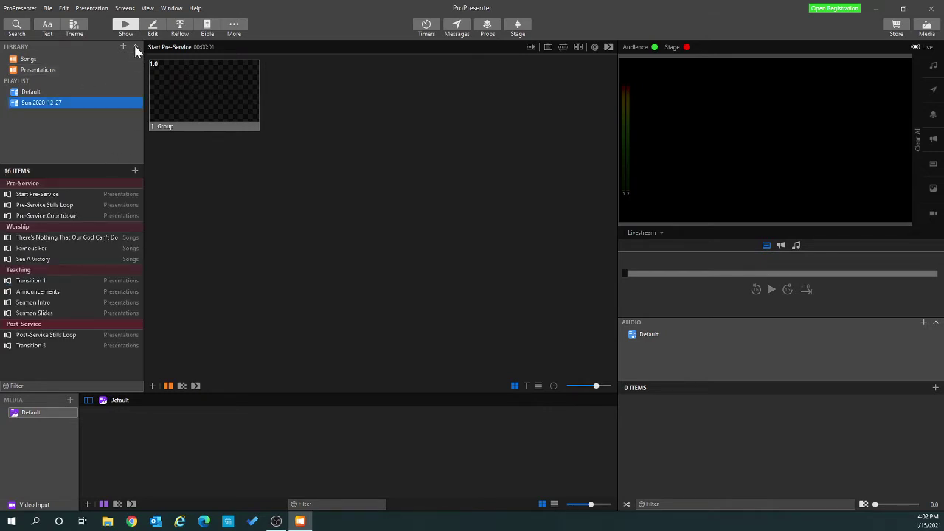
pyautogui.click(135, 47)
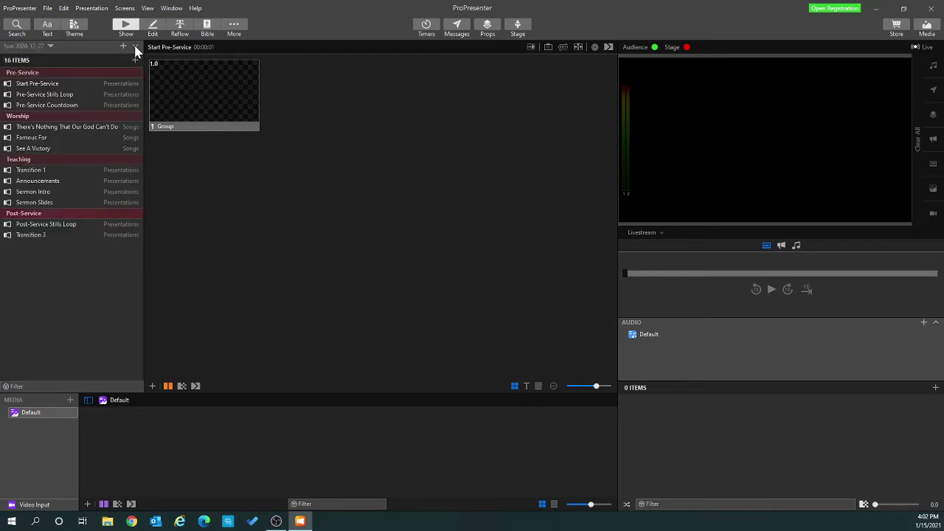
pyautogui.click(65, 84)
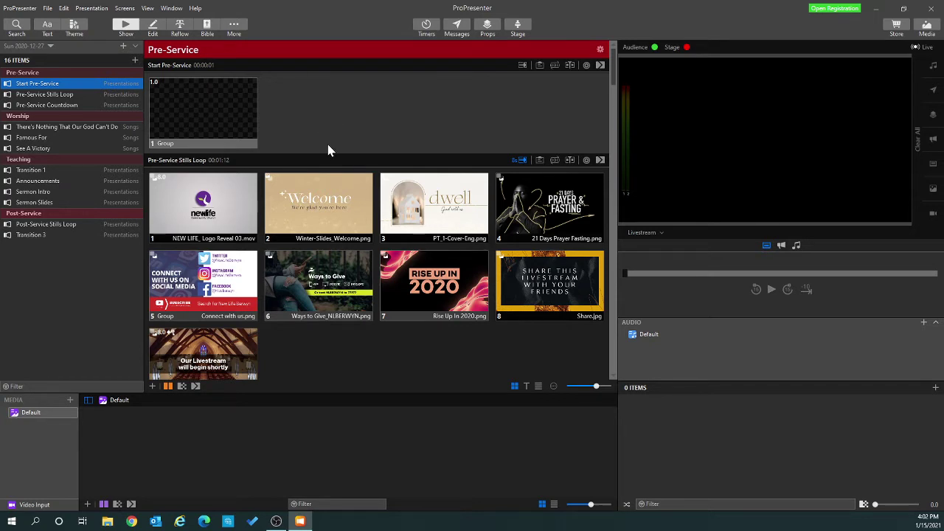
# Step: Inspect the Start Pre-Service slide's timer settings and close them unchanged
pyautogui.rightClick(217, 107)
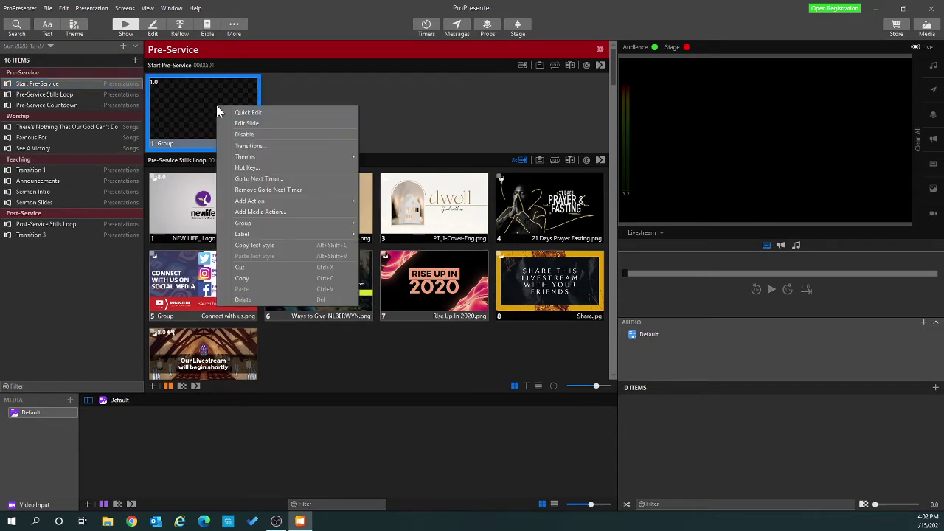
pyautogui.click(270, 178)
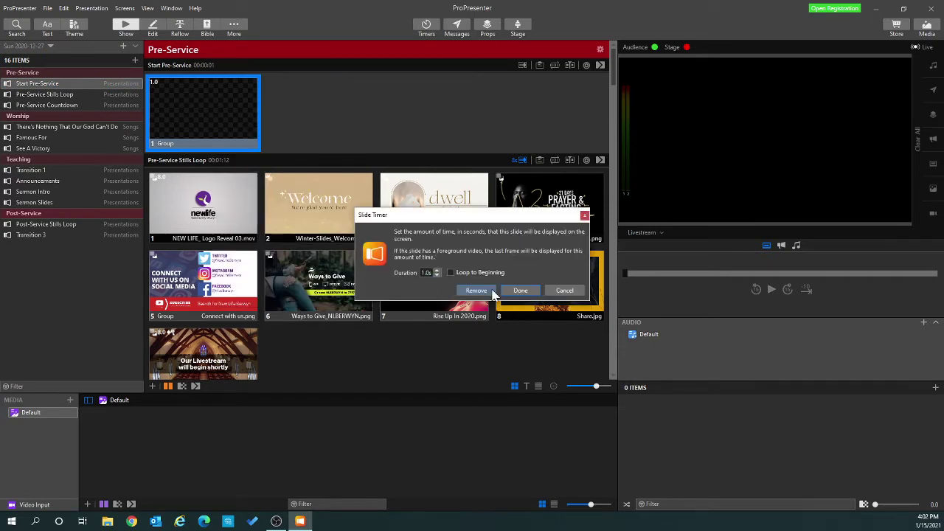
pyautogui.click(569, 295)
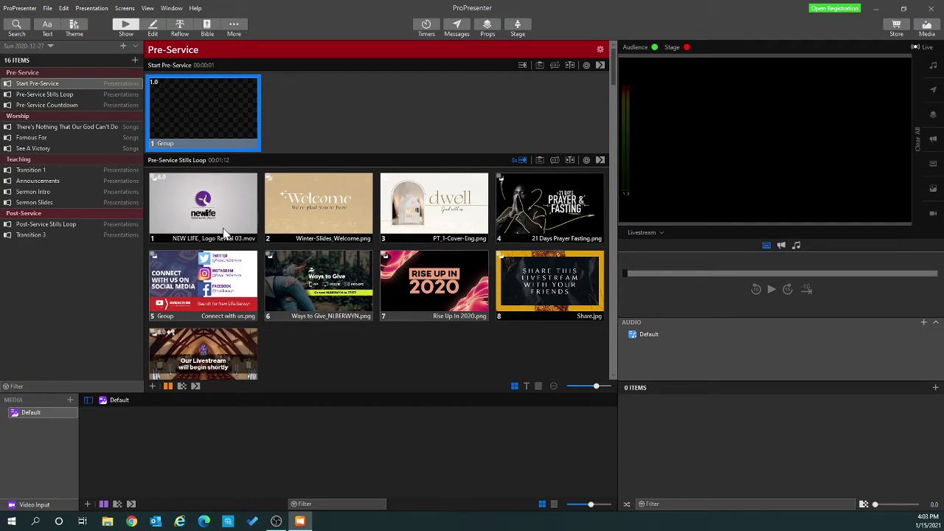
# Step: In the Theme Editor, add a blank theme slide and name it NL Countdown
pyautogui.click(244, 28)
pyautogui.click(256, 48)
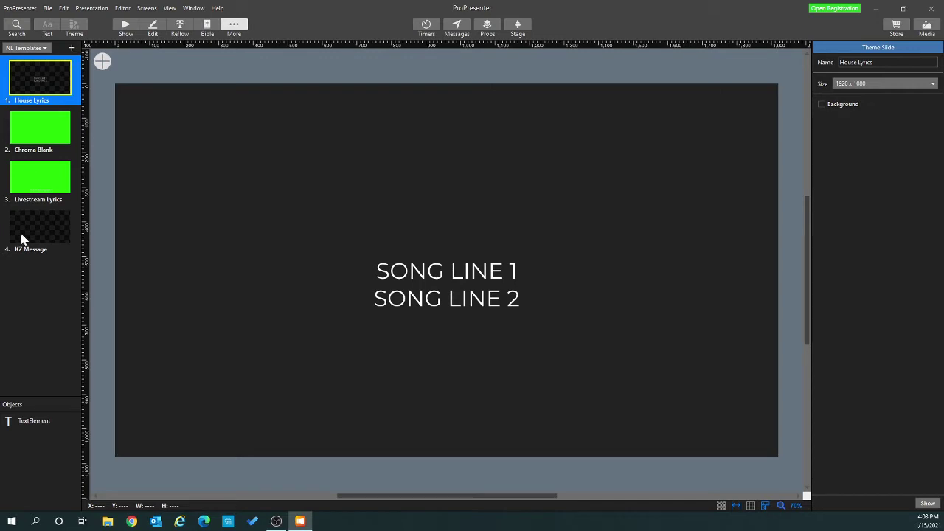
pyautogui.hotkey('ctrl', 'n')
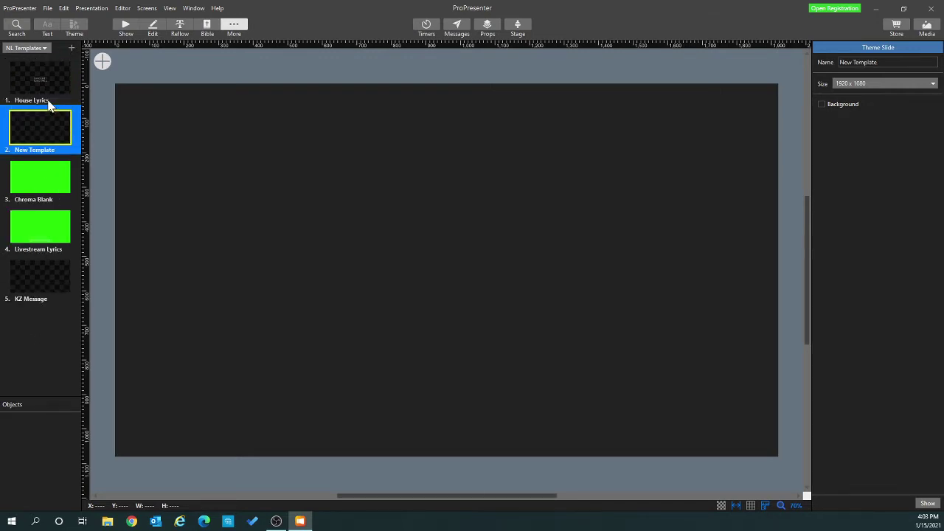
pyautogui.doubleClick(34, 150)
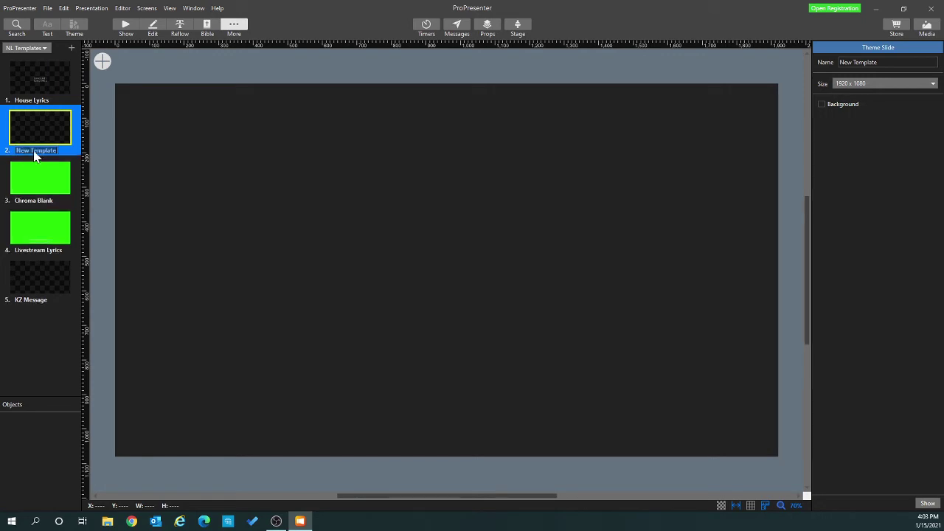
pyautogui.write('NL Countdown')
pyautogui.press('Return')
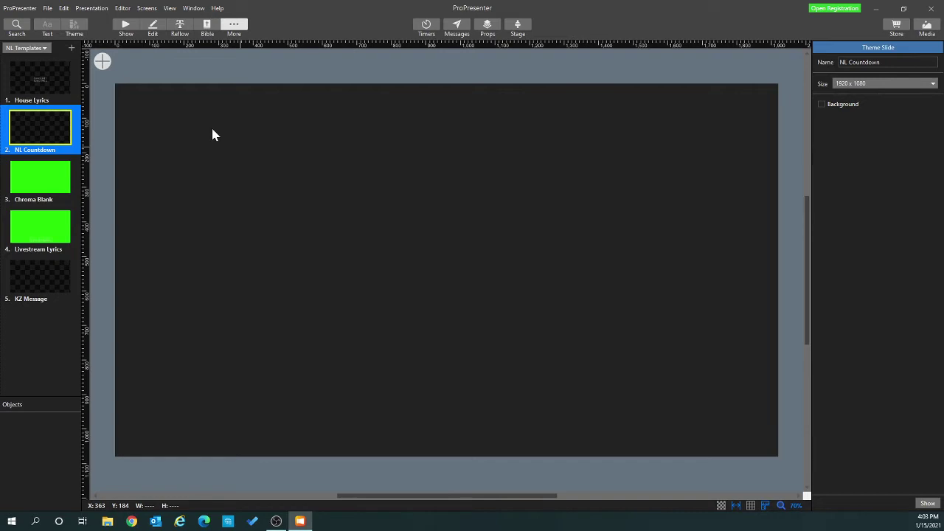
pyautogui.click(103, 62)
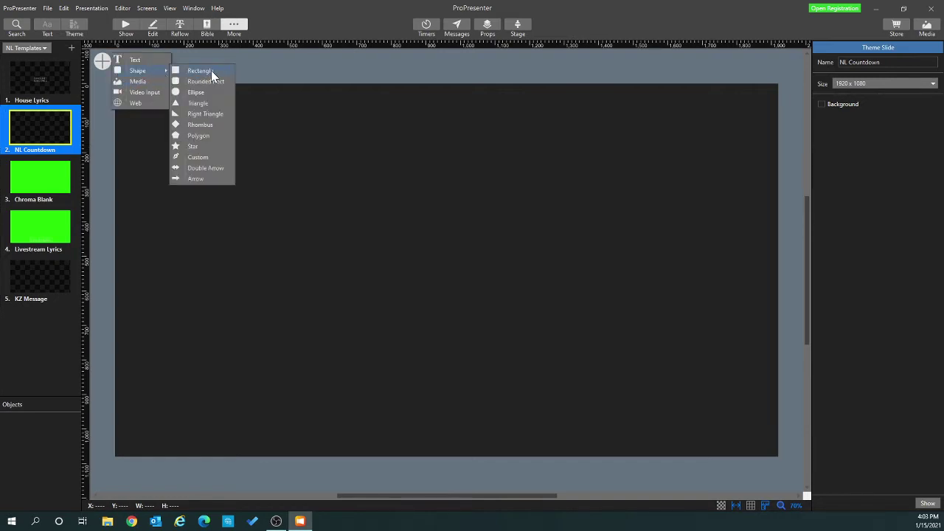
# Step: Draw a rectangle and shape it into a thin bar along the slide's bottom-right edge
pyautogui.click(421, 207)
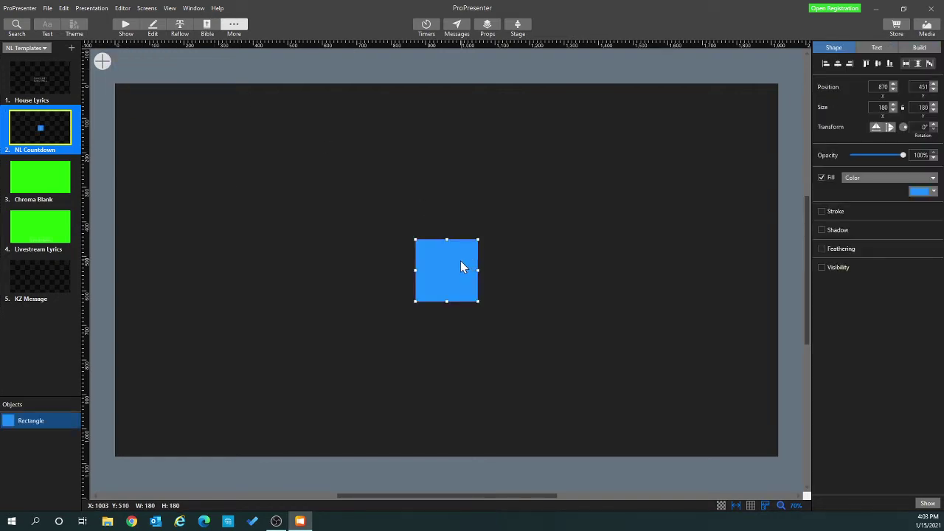
pyautogui.moveTo(461, 263); pyautogui.dragTo(755, 408)
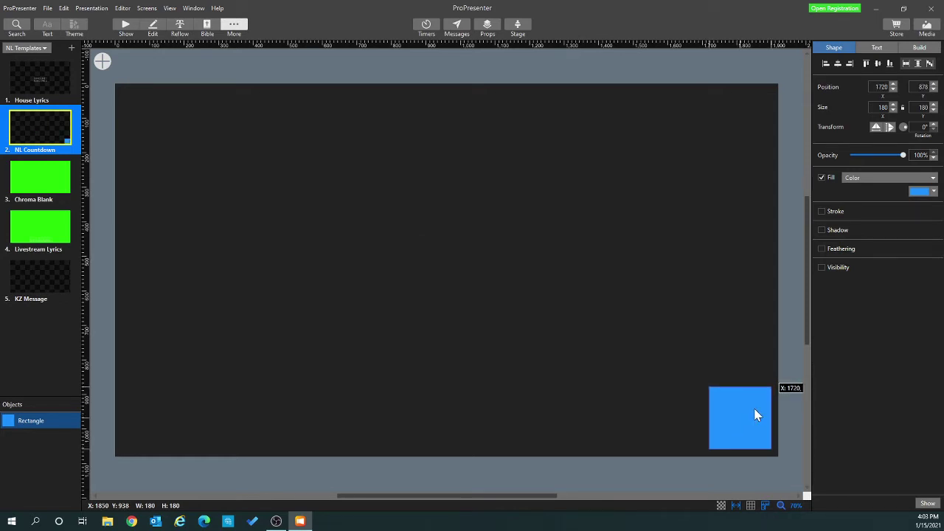
pyautogui.moveTo(756, 414); pyautogui.dragTo(570, 422)
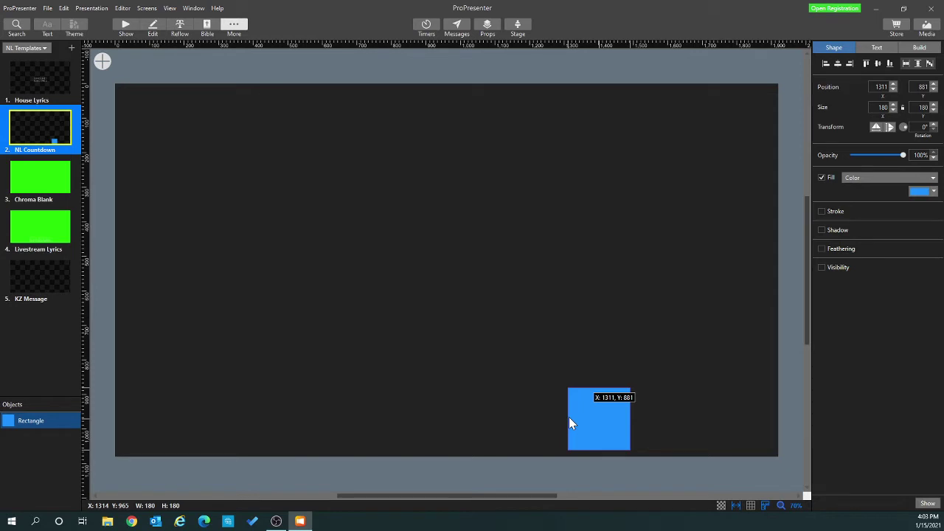
pyautogui.moveTo(630, 419); pyautogui.dragTo(770, 433)
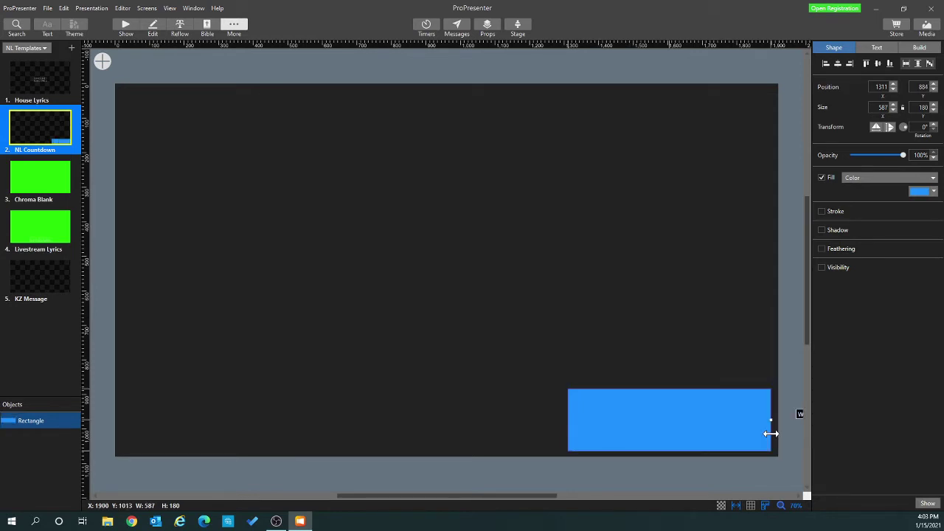
pyautogui.moveTo(669, 389); pyautogui.dragTo(668, 420)
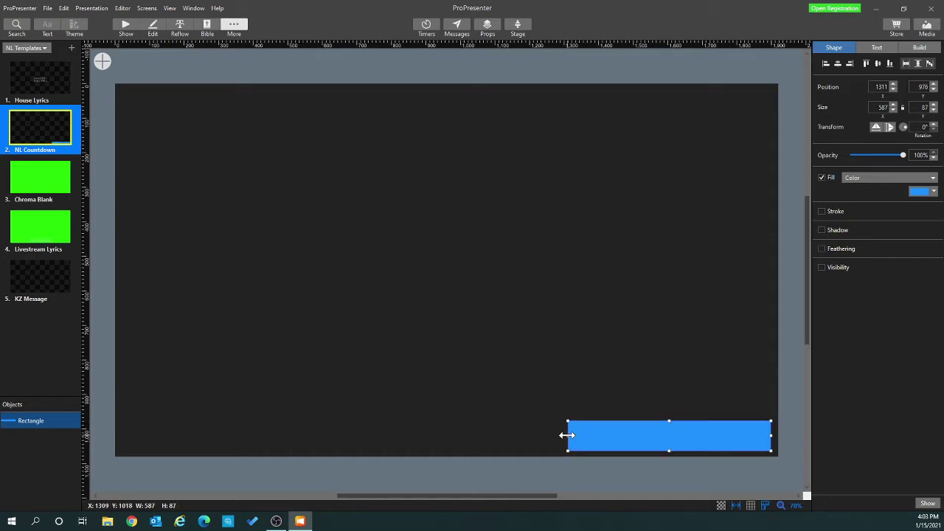
pyautogui.moveTo(567, 435); pyautogui.dragTo(509, 436)
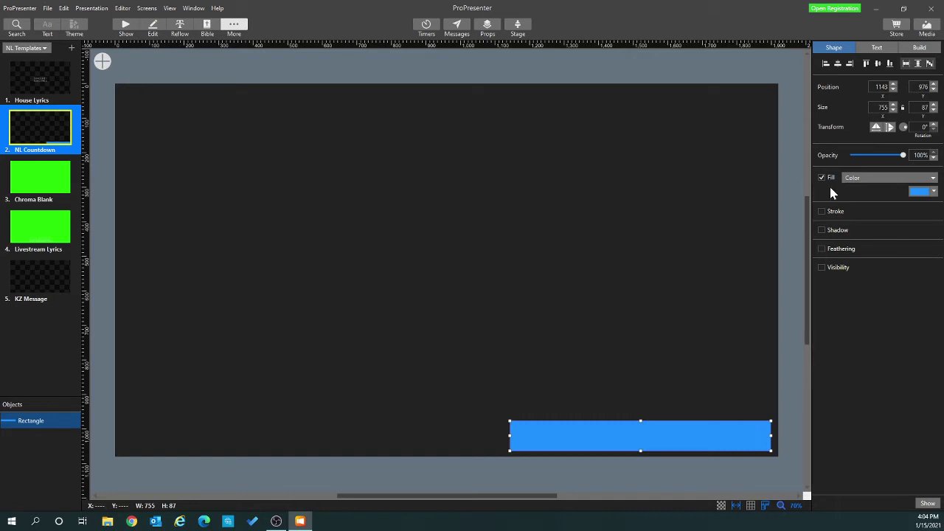
# Step: Give the bar a black fill at 60% opacity
pyautogui.click(832, 47)
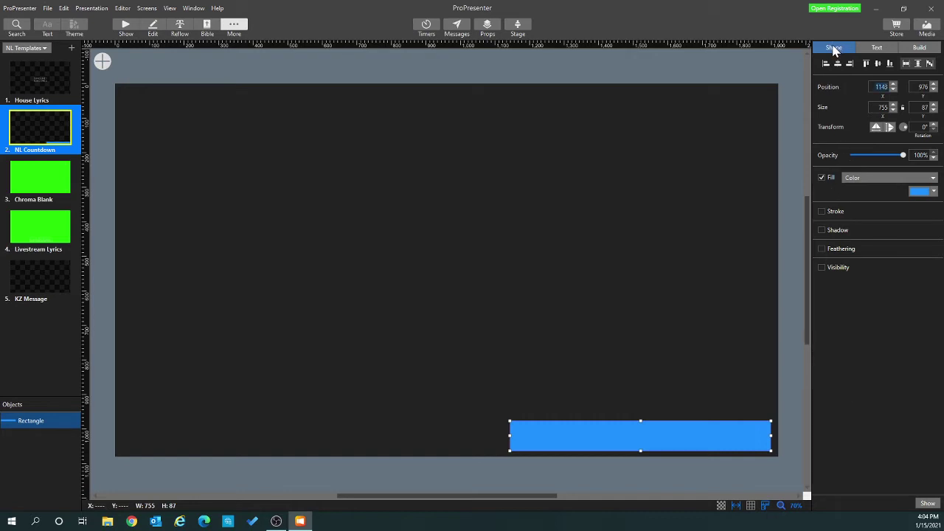
pyautogui.click(933, 193)
pyautogui.click(832, 227)
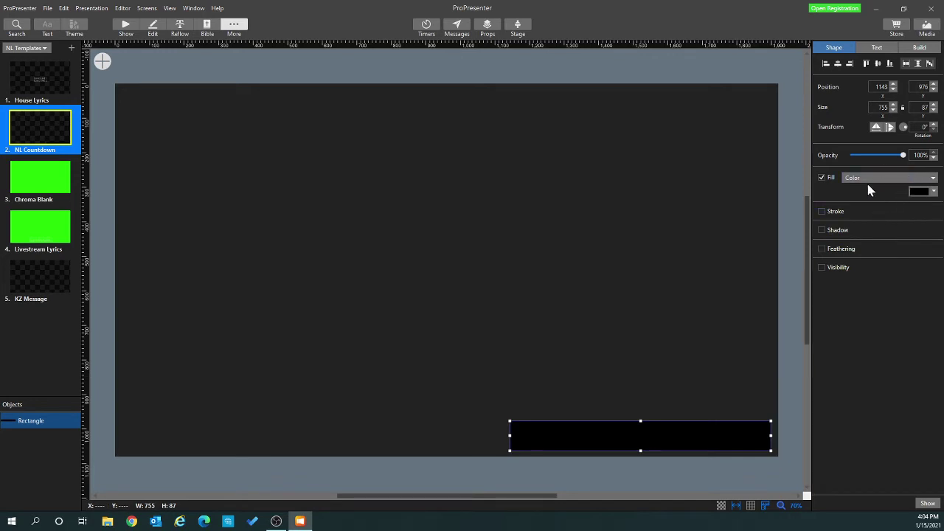
pyautogui.moveTo(902, 158); pyautogui.dragTo(883, 160)
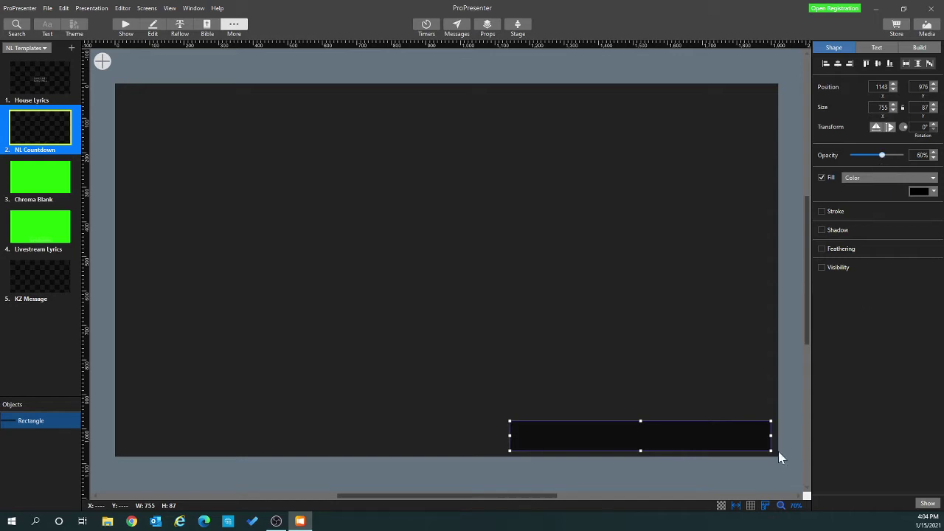
# Step: Add a text box reading 'We will begin in 10:00' near the bottom of the slide
pyautogui.click(704, 388)
pyautogui.click(702, 430)
pyautogui.click(102, 61)
pyautogui.click(135, 62)
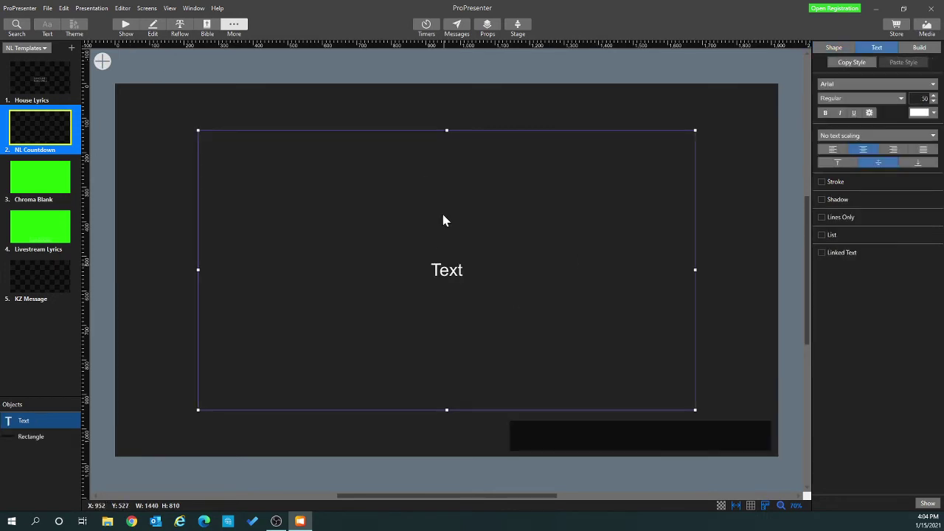
pyautogui.moveTo(447, 131); pyautogui.dragTo(459, 373)
pyautogui.doubleClick(455, 391)
pyautogui.press('BackSpace')
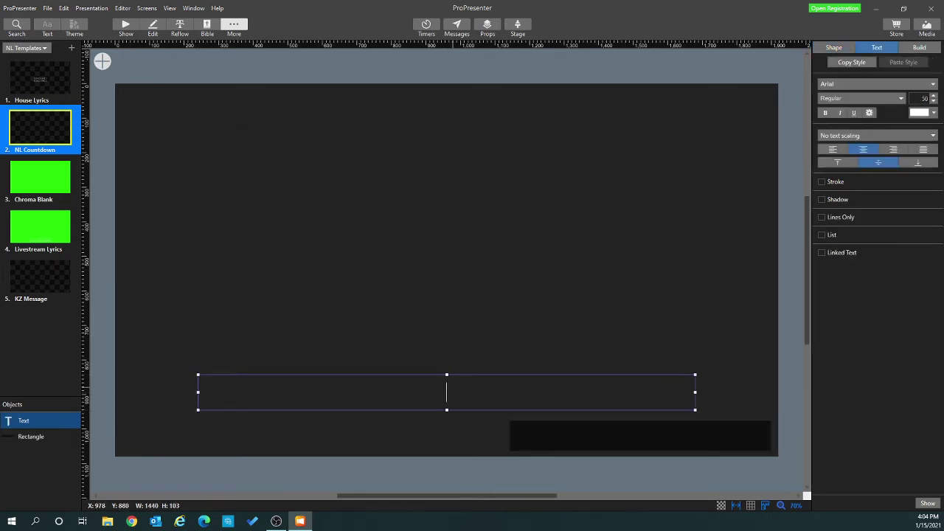
pyautogui.write('We will begin in 10:00')
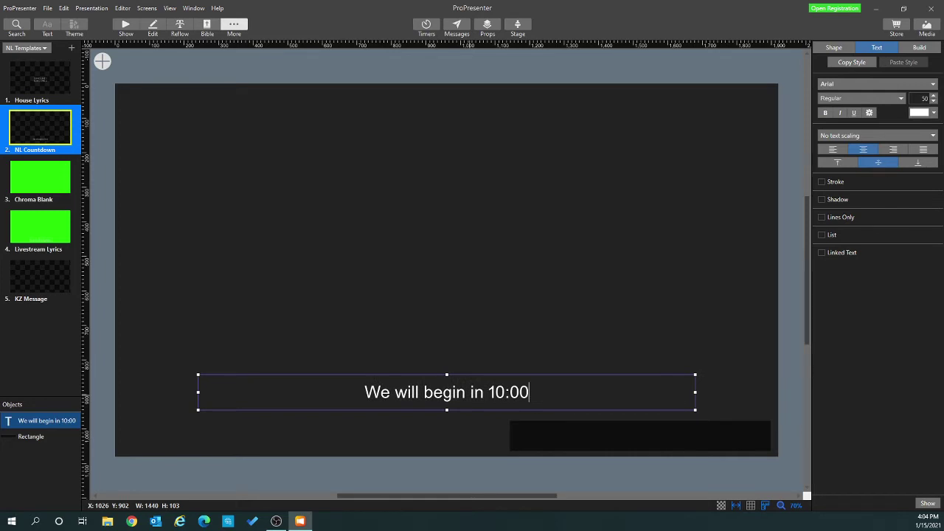
pyautogui.moveTo(448, 406); pyautogui.dragTo(447, 405)
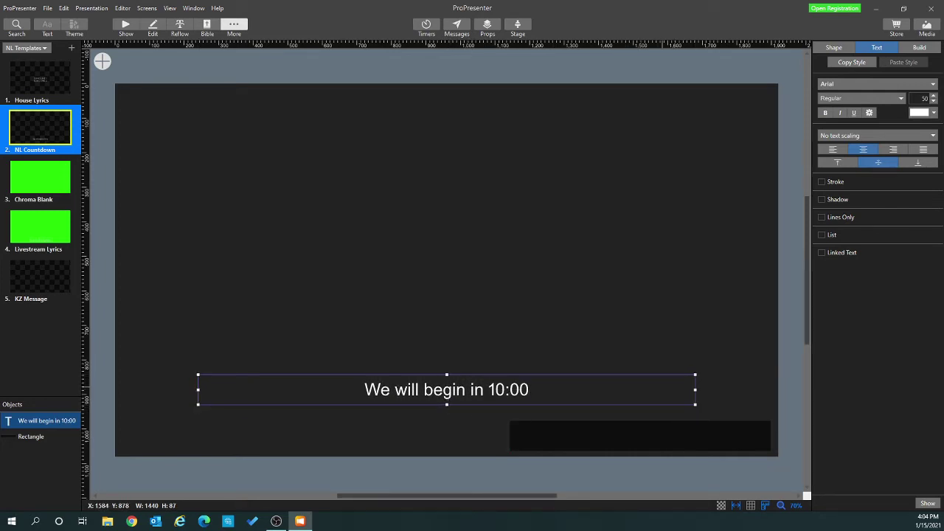
# Step: Move the text box onto the dark bar and resize it to 723 x 87 to match
pyautogui.click(647, 384)
pyautogui.click(564, 384)
pyautogui.moveTo(535, 386); pyautogui.dragTo(628, 437)
pyautogui.moveTo(652, 438); pyautogui.dragTo(643, 438)
pyautogui.moveTo(771, 436); pyautogui.dragTo(766, 441)
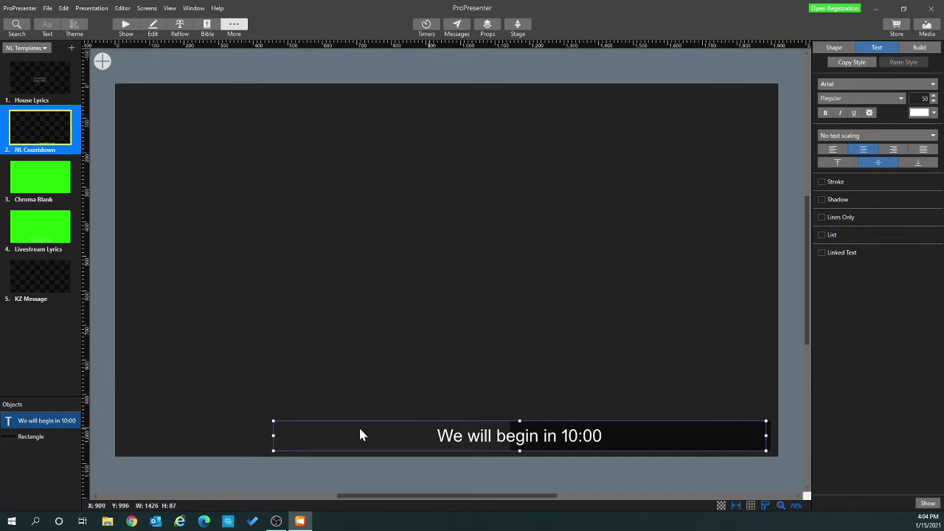
pyautogui.moveTo(275, 436); pyautogui.dragTo(514, 436)
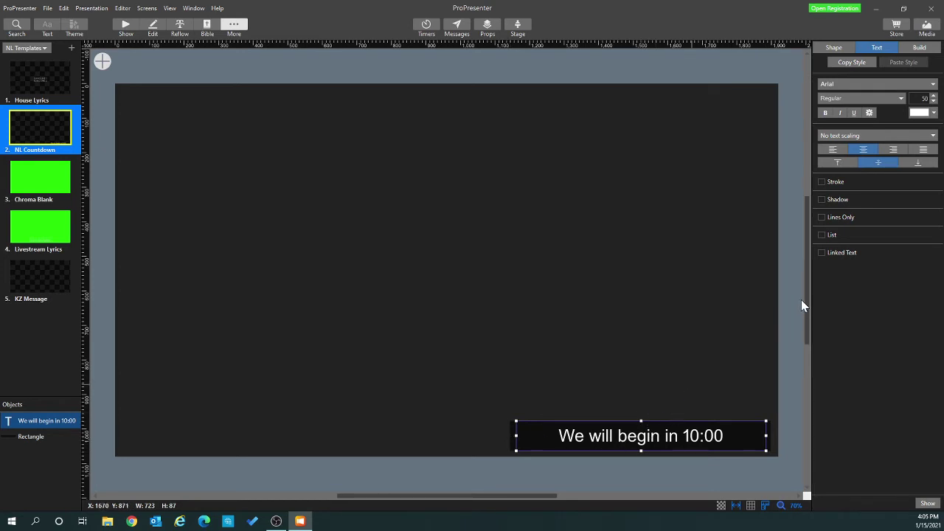
# Step: Select the countdown text box and check its position and size
pyautogui.click(672, 402)
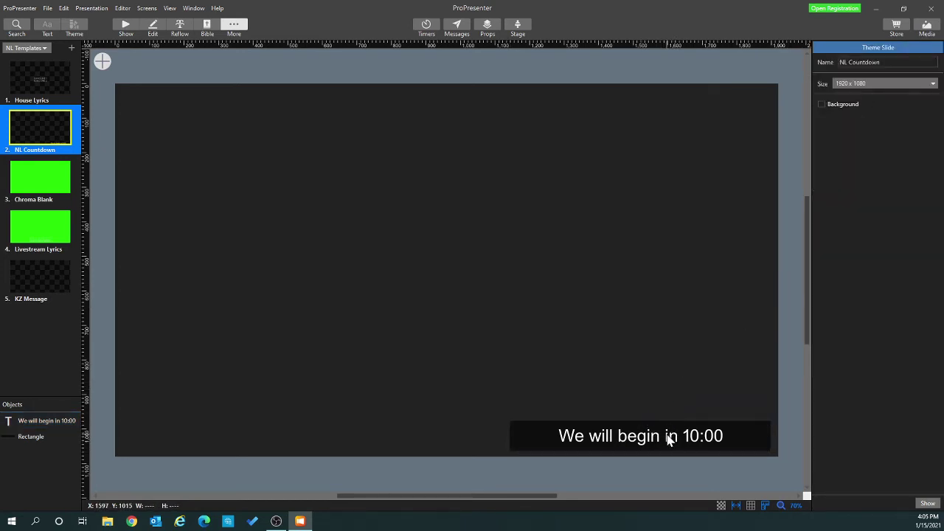
pyautogui.click(649, 438)
pyautogui.click(509, 434)
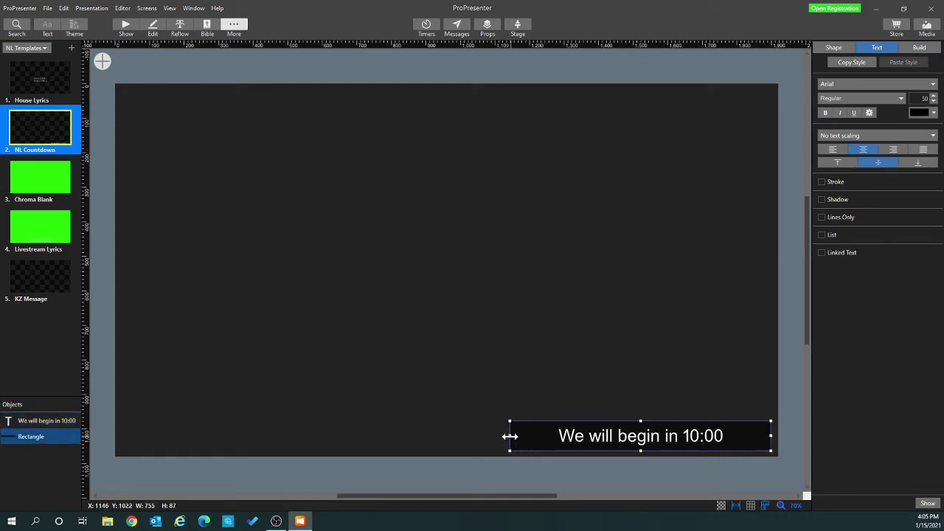
pyautogui.click(626, 432)
pyautogui.click(630, 439)
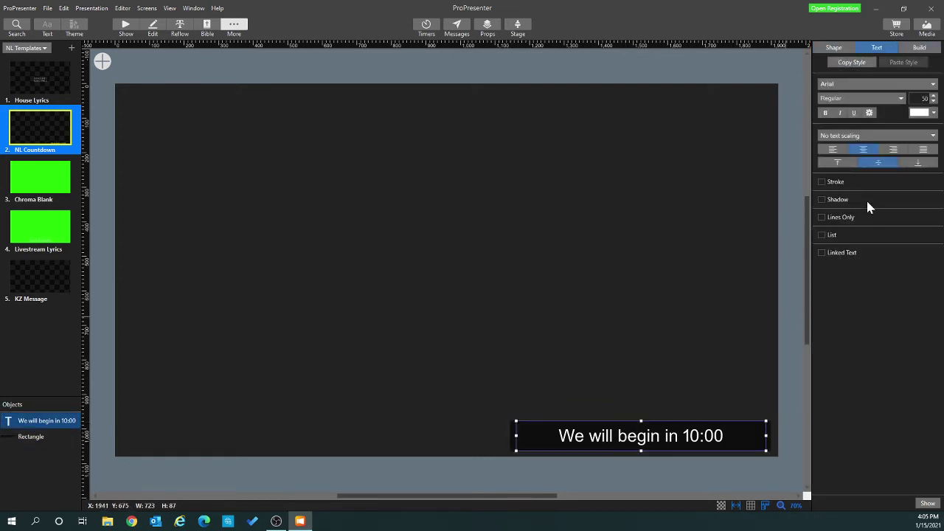
pyautogui.click(834, 48)
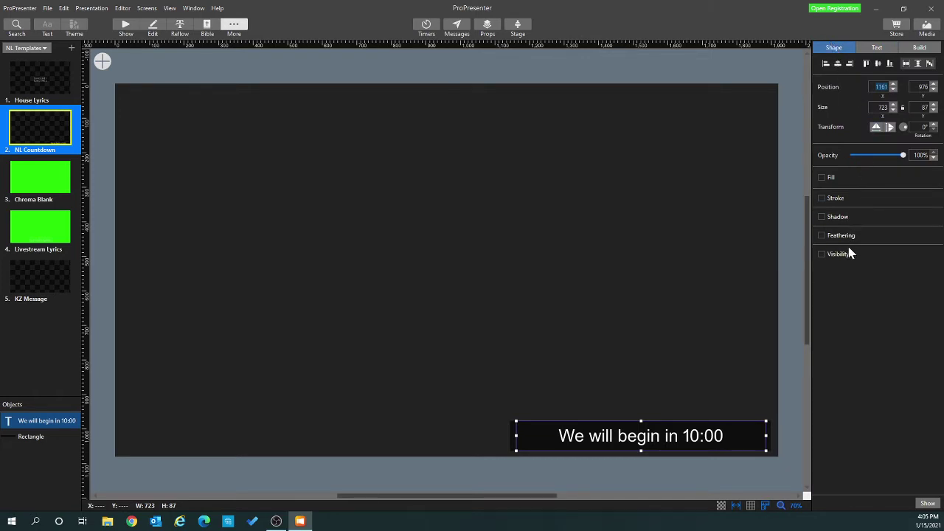
pyautogui.click(877, 47)
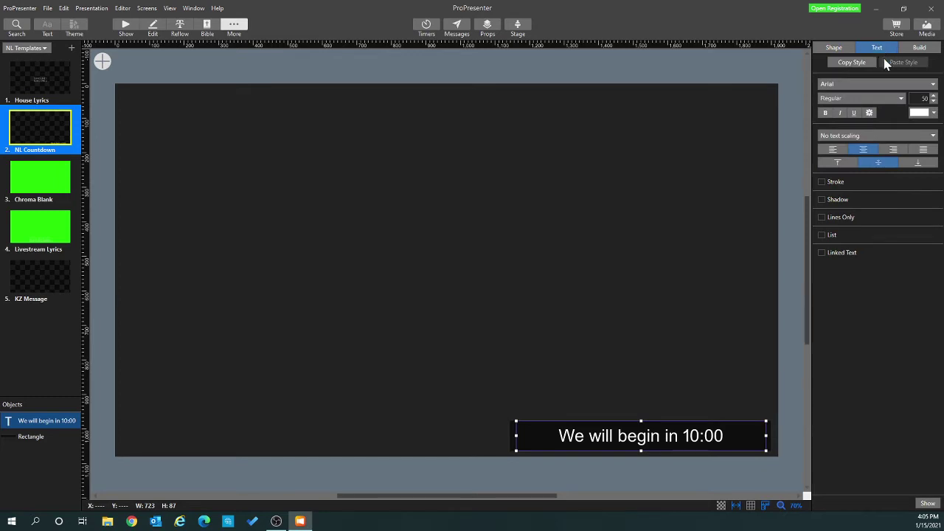
# Step: Raise the countdown text to 55 point, right-align it and add a stroke of width 1
pyautogui.click(934, 96)
pyautogui.click(933, 96)
pyautogui.click(934, 96)
pyautogui.click(934, 96)
pyautogui.click(934, 96)
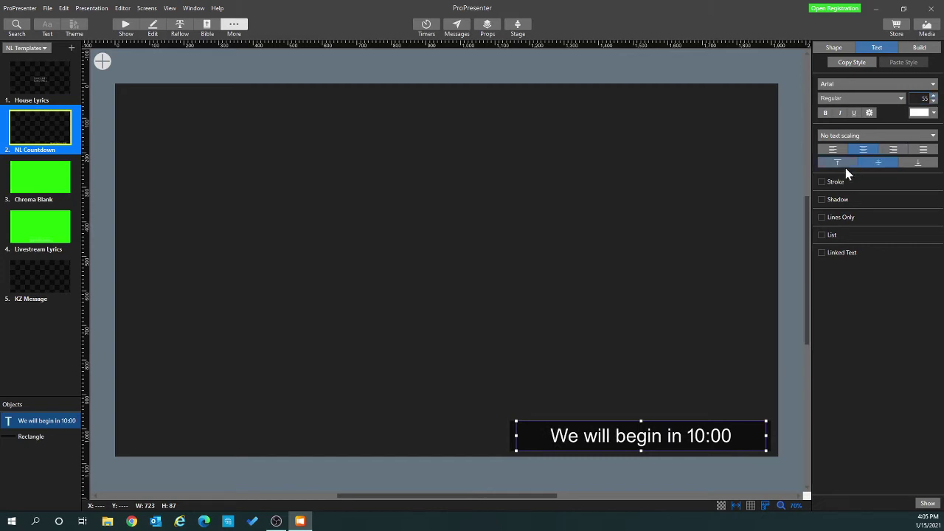
pyautogui.click(893, 148)
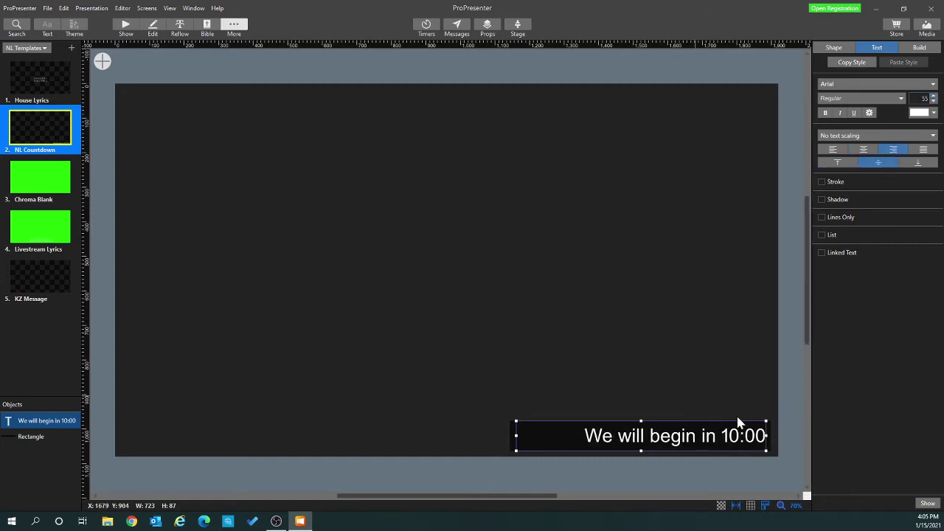
pyautogui.click(823, 182)
pyautogui.click(901, 180)
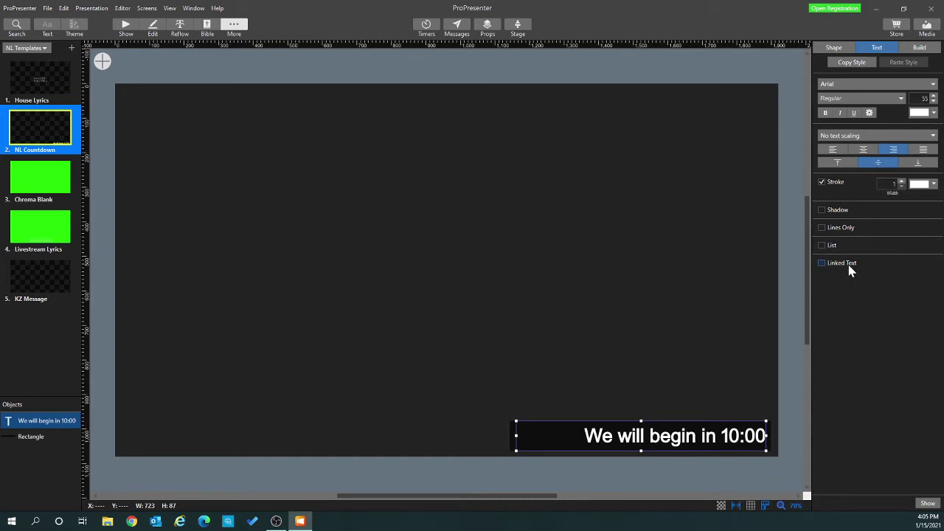
# Step: Leave the theme editor, return to the Pre-Service show view and bring up Timers
pyautogui.click(639, 287)
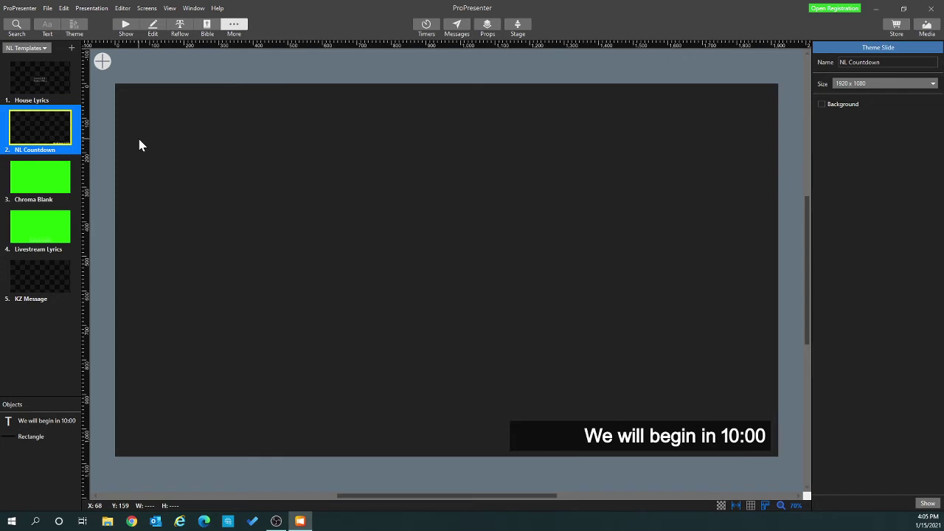
pyautogui.click(125, 23)
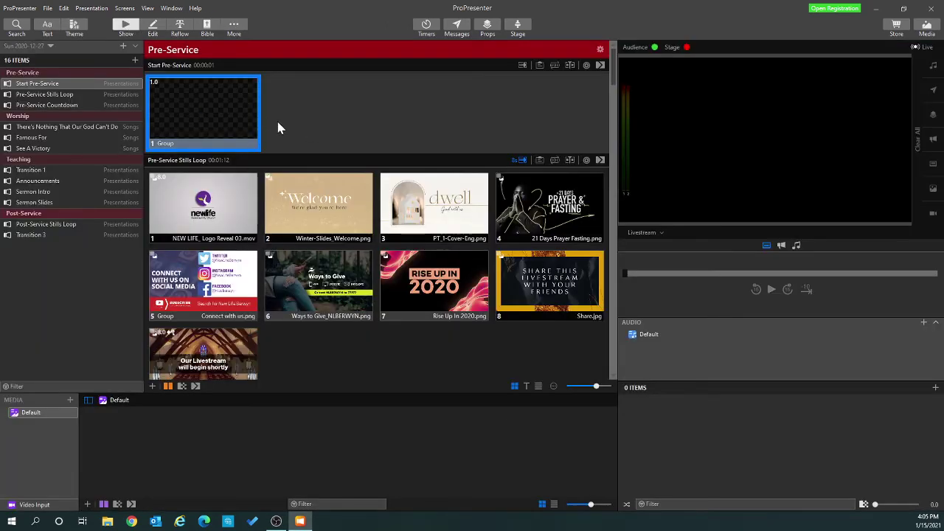
pyautogui.click(431, 29)
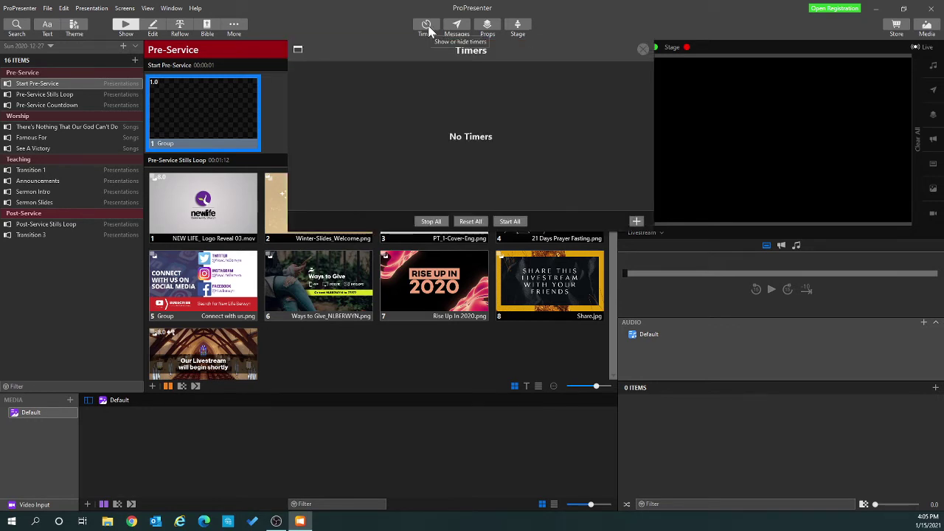
# Step: Add a timer named Time10min with a 00:10:00 duration
pyautogui.click(640, 224)
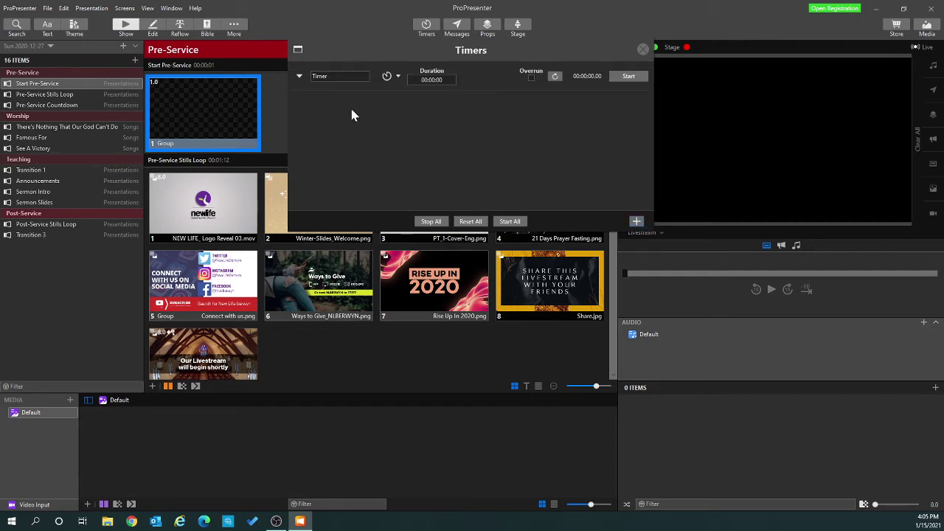
pyautogui.doubleClick(319, 76)
pyautogui.write('Time10min')
pyautogui.click(437, 80)
pyautogui.write('1')
# Step: Switch from Timers to Messages and add a new message named CountdownMessage
pyautogui.click(643, 50)
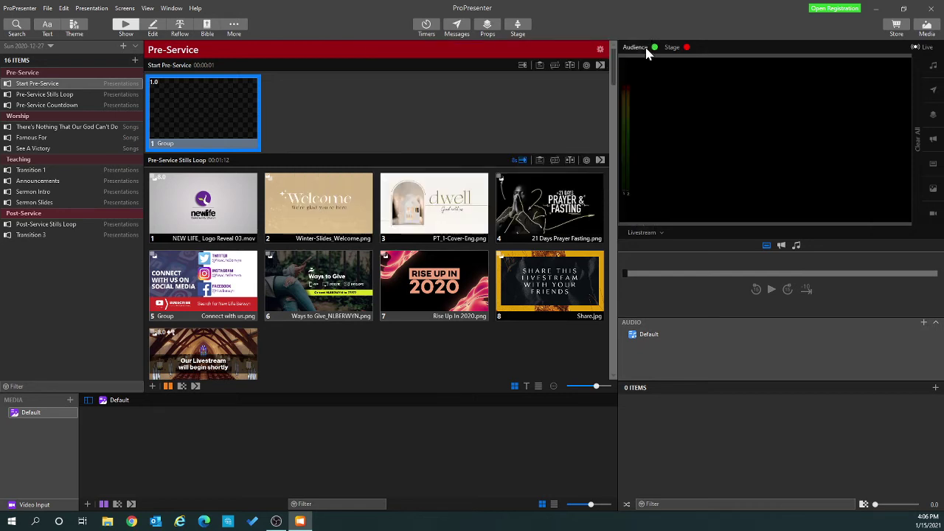
pyautogui.click(458, 27)
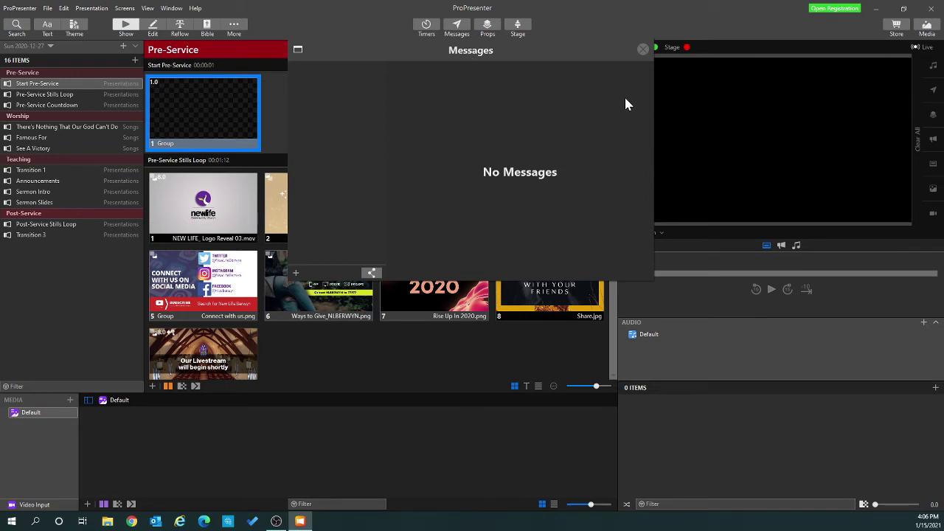
pyautogui.click(296, 272)
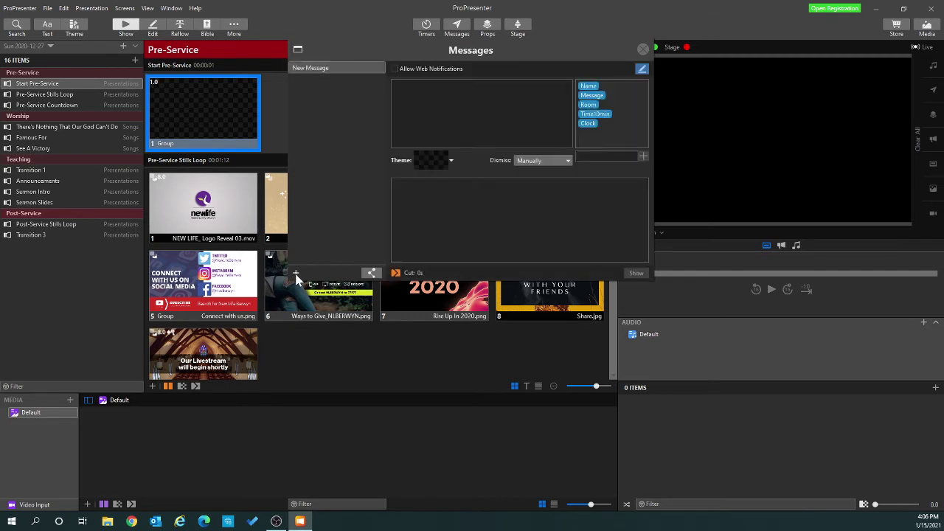
pyautogui.click(328, 69)
pyautogui.click(322, 69)
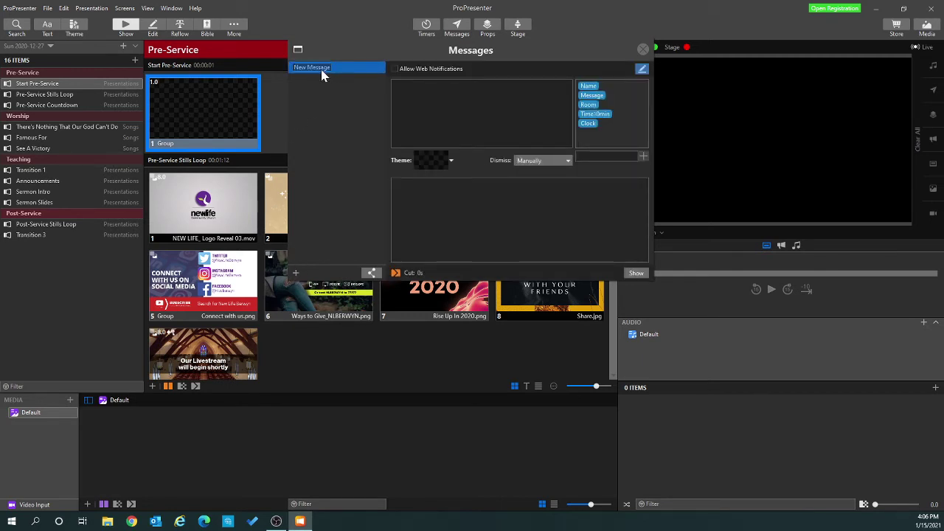
pyautogui.write('CountdownMessage')
pyautogui.press('Return')
# Step: Enter the message text 'We will being in' followed by the Time10min countdown token
pyautogui.click(479, 112)
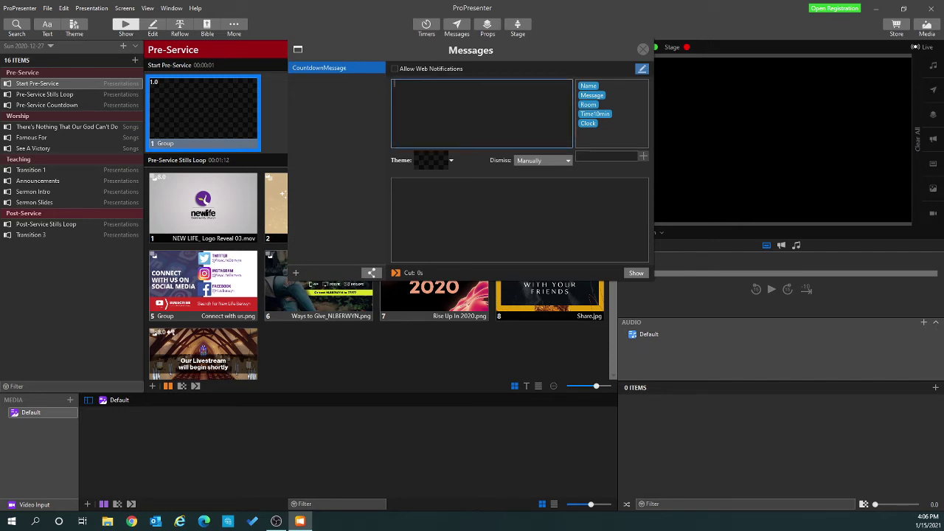
pyautogui.write('We will being in')
pyautogui.moveTo(602, 115); pyautogui.dragTo(487, 96)
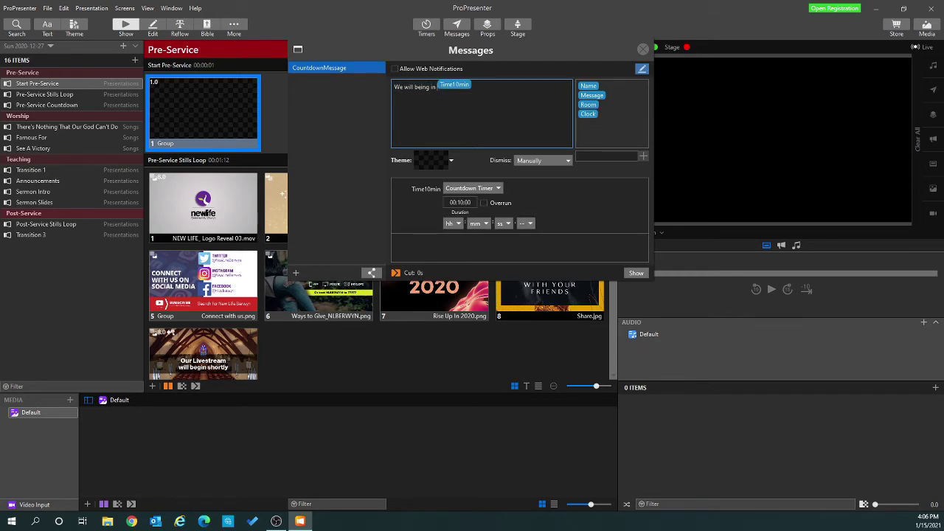
# Step: Apply the NL Countdown theme to CountdownMessage
pyautogui.click(451, 163)
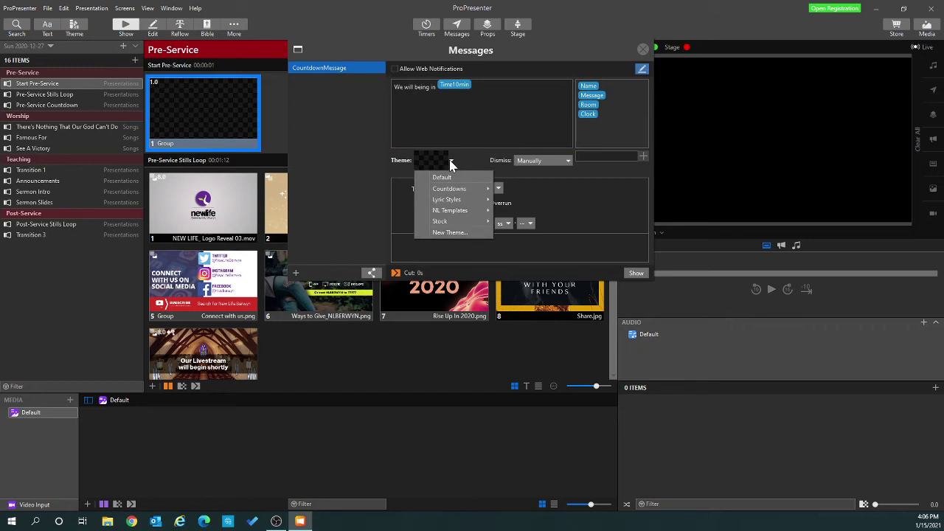
pyautogui.moveTo(460, 211)
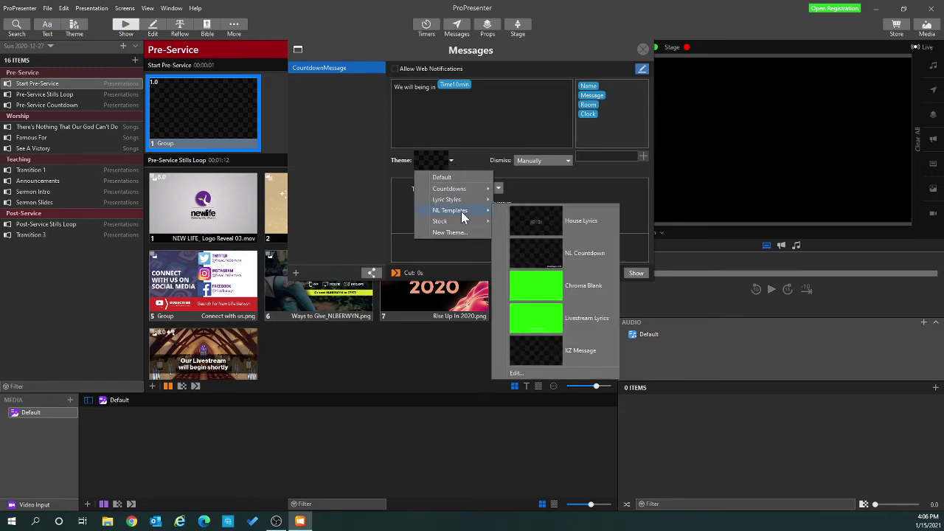
pyautogui.click(545, 255)
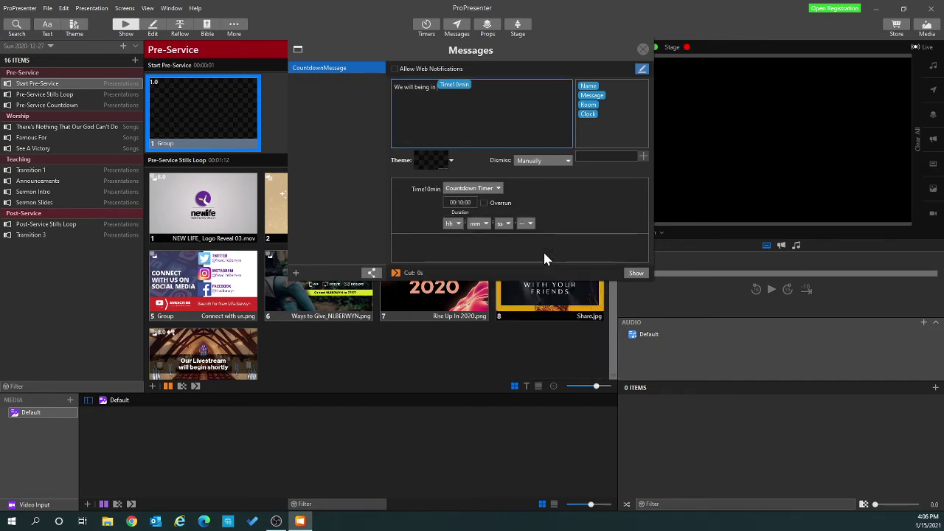
# Step: Set the message to dismiss after the timer expires and hide hours in its countdown
pyautogui.click(561, 161)
pyautogui.click(557, 184)
pyautogui.click(453, 223)
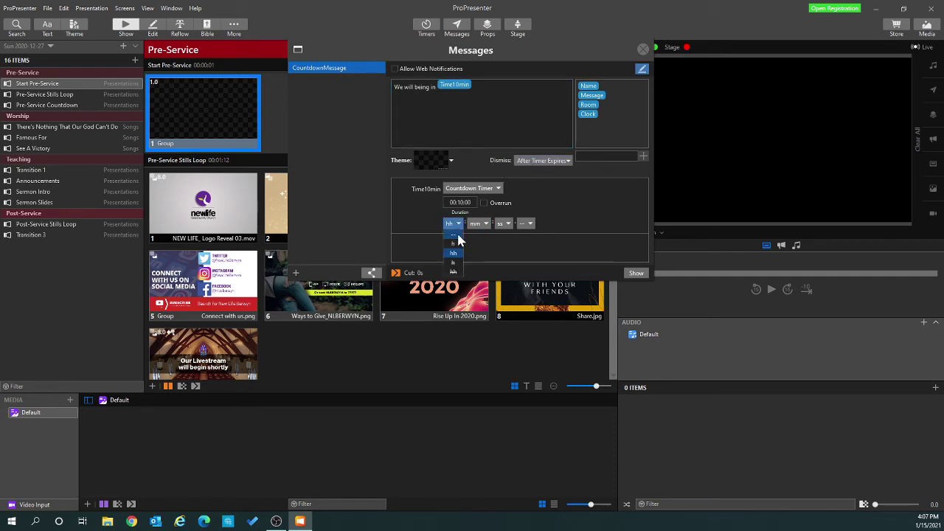
pyautogui.click(455, 235)
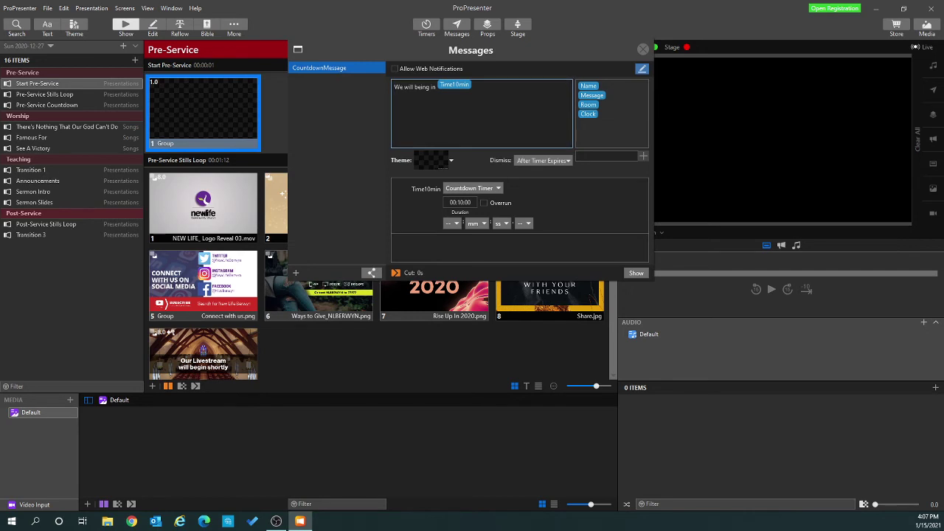
# Step: Review the message in its editor, then close the Messages panel
pyautogui.click(352, 115)
pyautogui.click(616, 85)
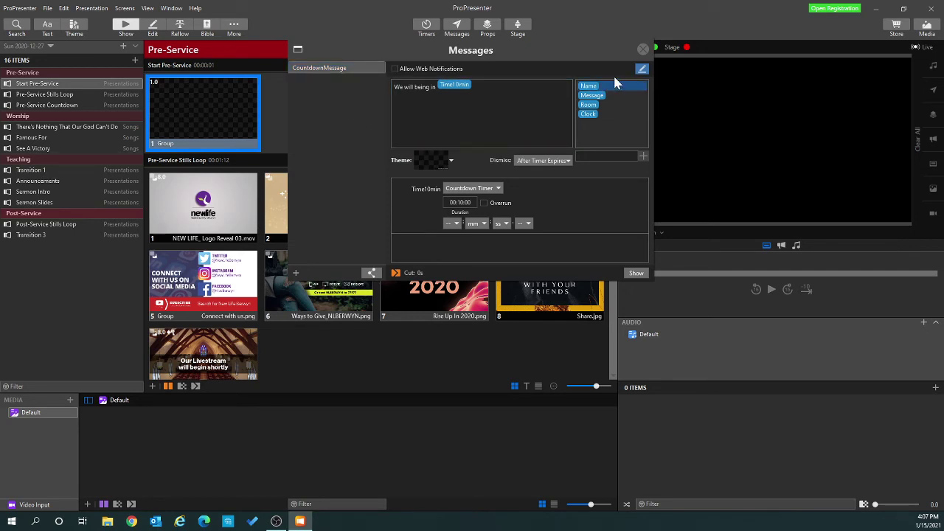
pyautogui.click(641, 70)
pyautogui.click(641, 70)
pyautogui.click(642, 70)
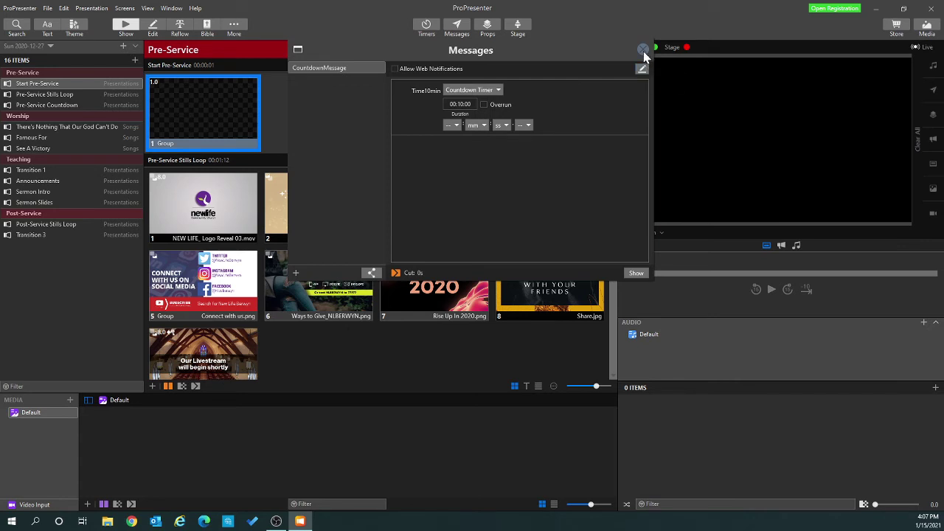
pyautogui.click(643, 50)
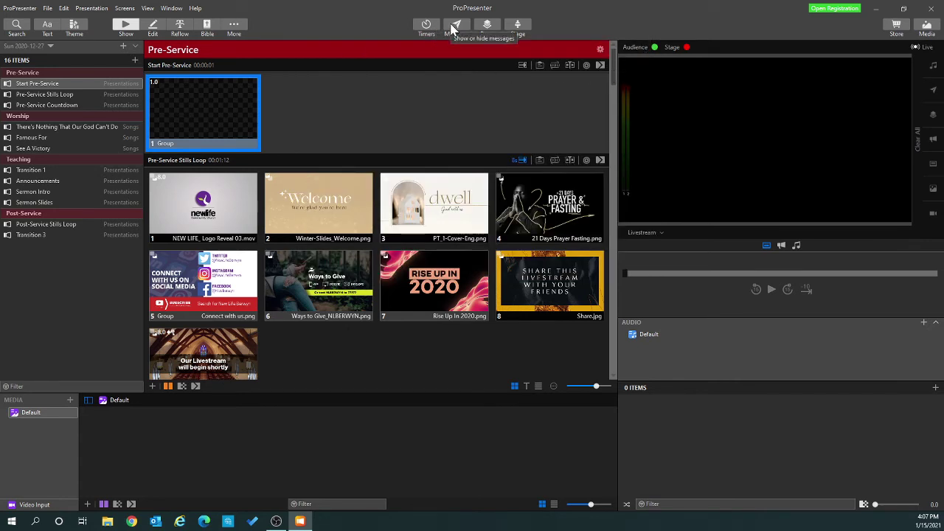
# Step: In the Theme Editor, make the NL Countdown text box Linked Text sourced from Timer > Time10min
pyautogui.click(235, 26)
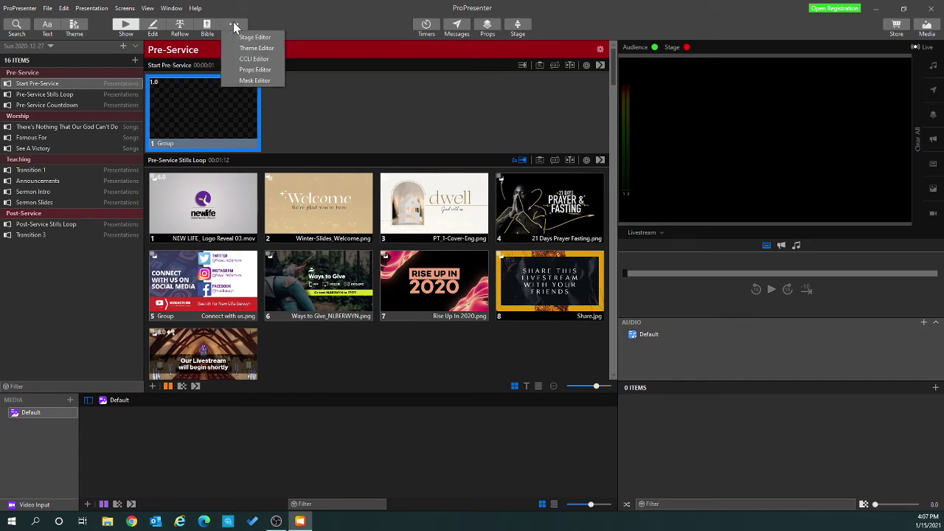
pyautogui.click(251, 48)
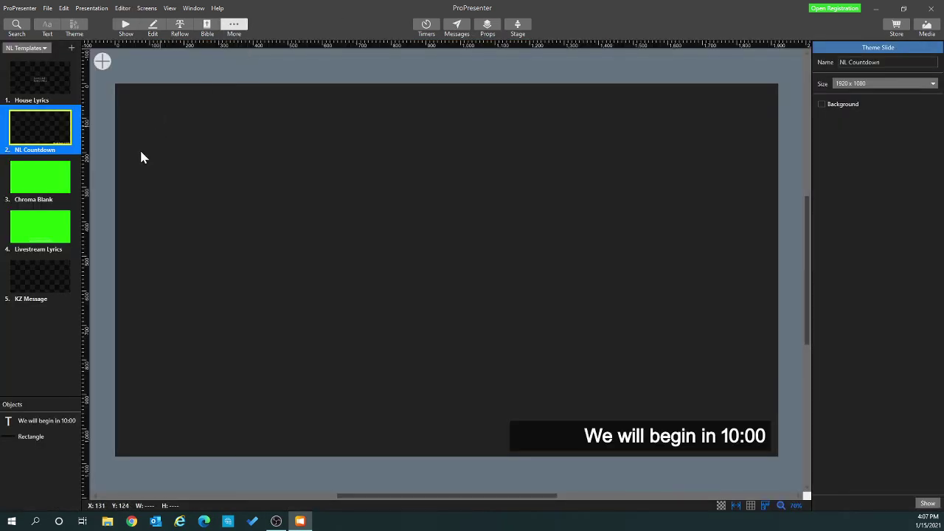
pyautogui.click(659, 442)
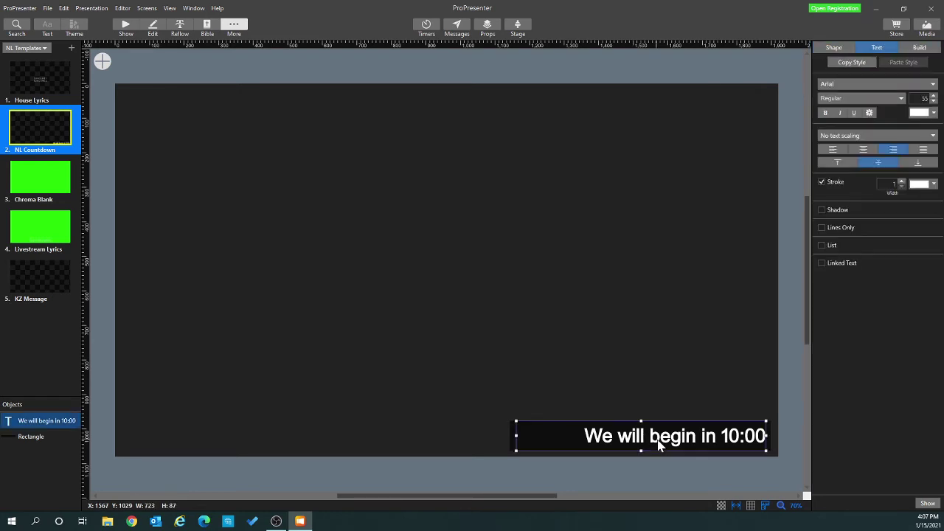
pyautogui.click(821, 263)
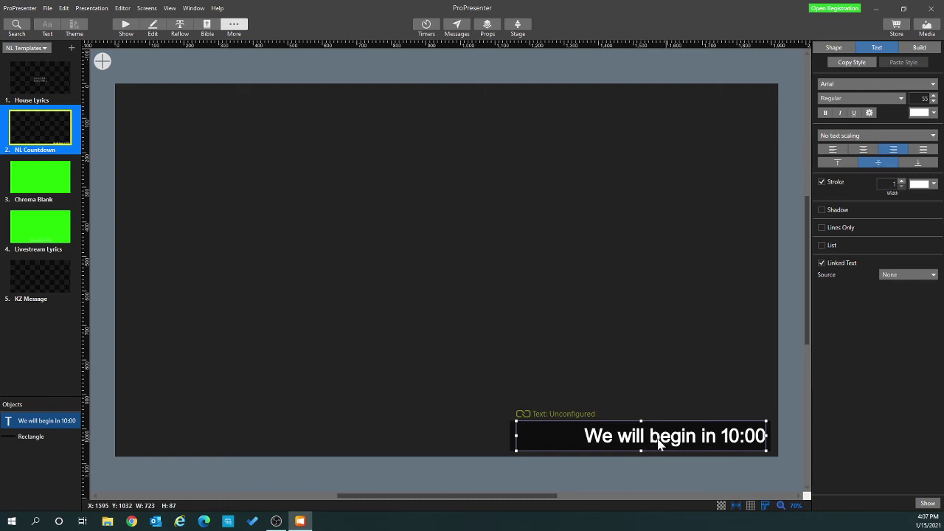
pyautogui.click(933, 276)
pyautogui.moveTo(913, 325)
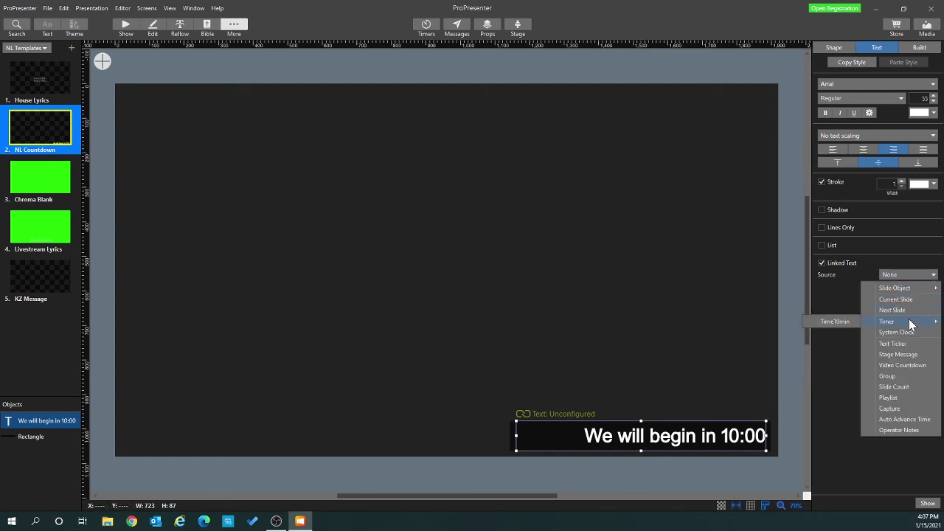
pyautogui.click(842, 321)
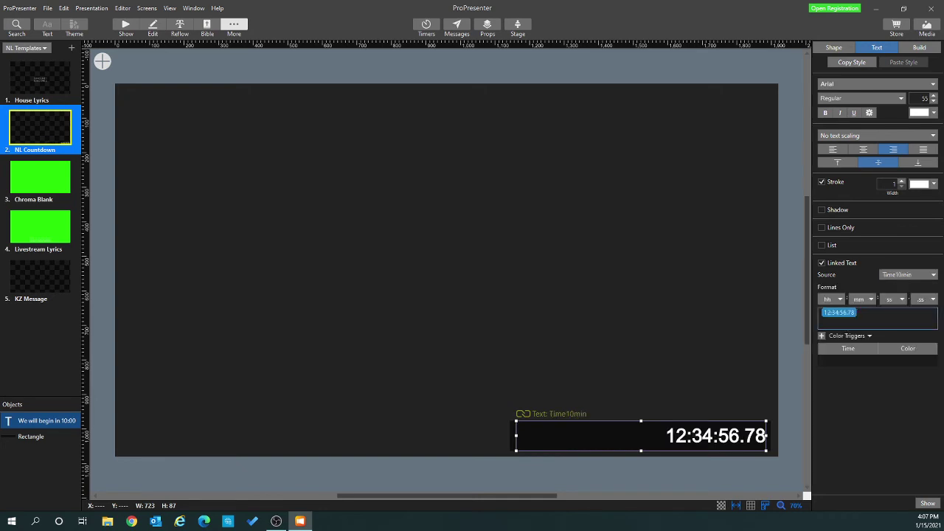
# Step: Prefix the linked text with 'We will begin in' and set hours and fractional seconds to --
pyautogui.write('We will bein')
pyautogui.press('BackSpace')
pyautogui.press('BackSpace')
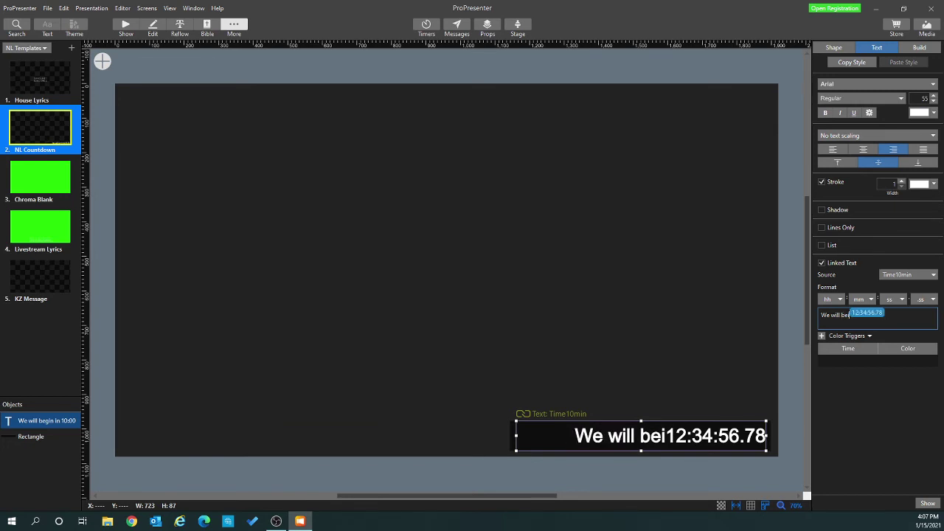
pyautogui.write('gin in')
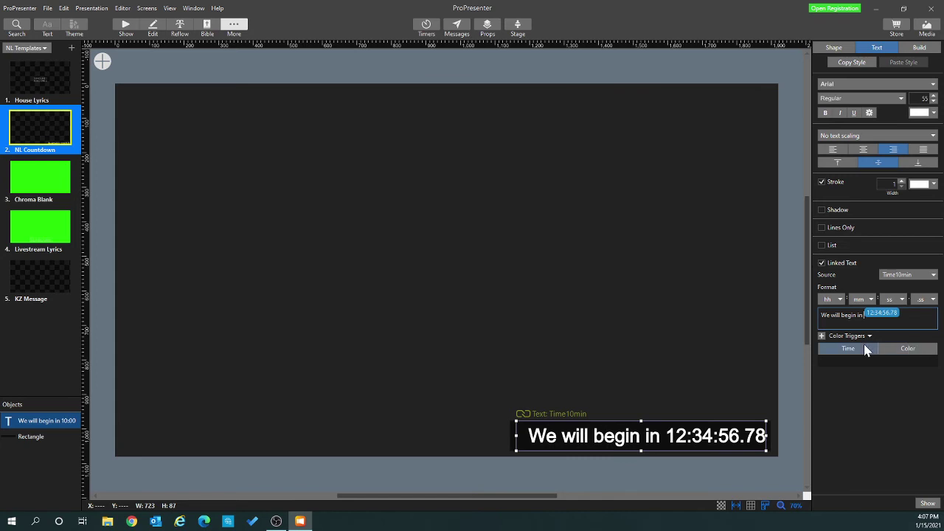
pyautogui.click(843, 303)
pyautogui.click(841, 313)
pyautogui.click(928, 301)
pyautogui.click(927, 311)
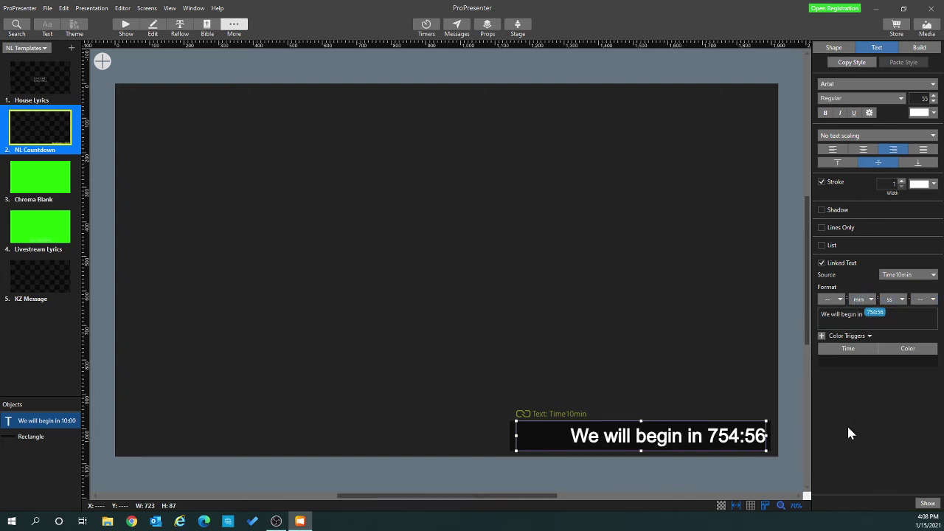
pyautogui.click(686, 310)
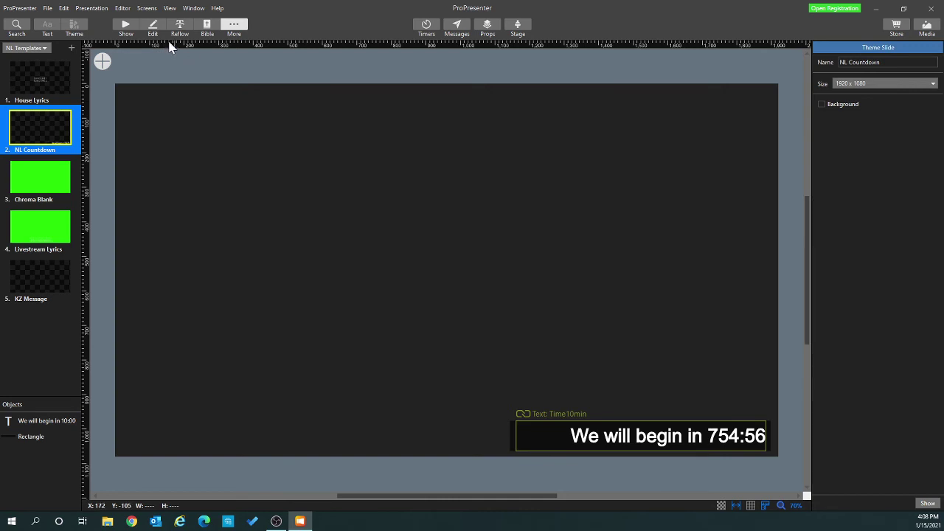
# Step: Back in show view, open the Action Palette from the Start Pre-Service slide's Add Action menu
pyautogui.click(126, 25)
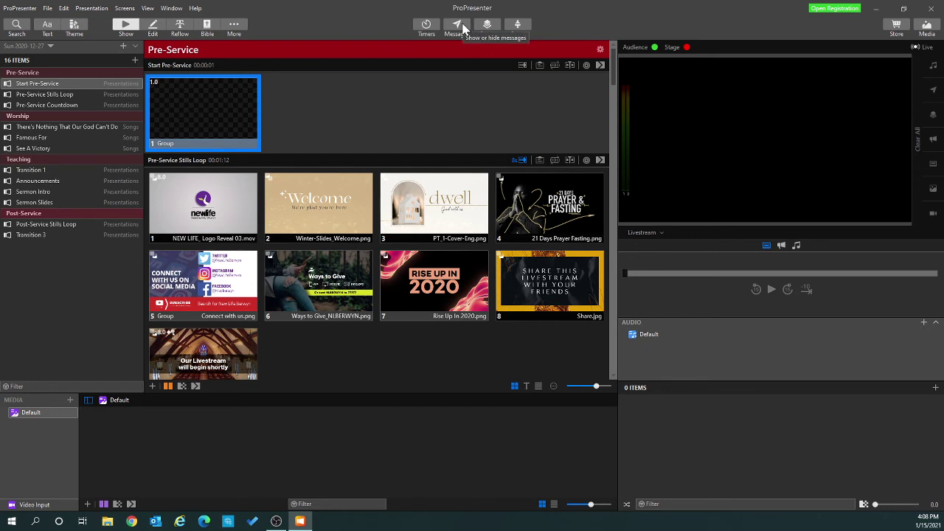
pyautogui.scroll(-1, 293, 133)
pyautogui.scroll(1, 337, 122)
pyautogui.rightClick(219, 114)
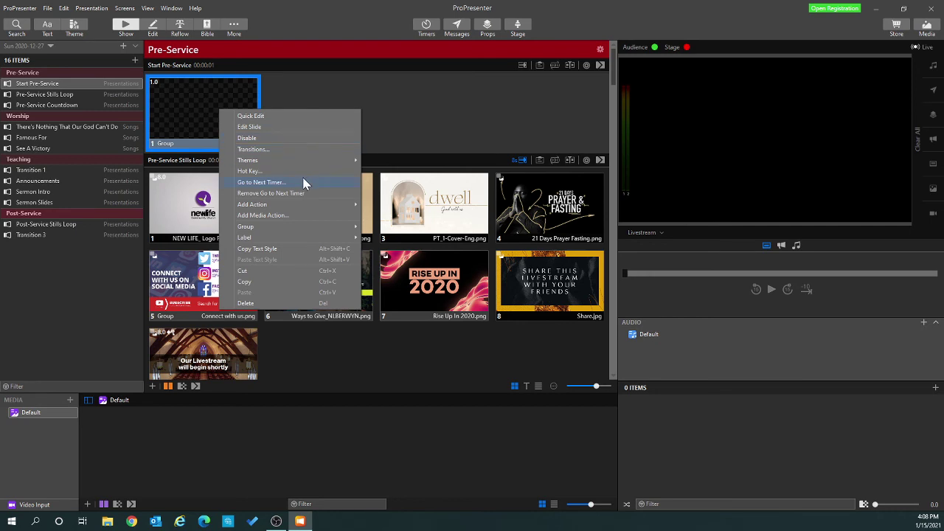
pyautogui.moveTo(300, 208)
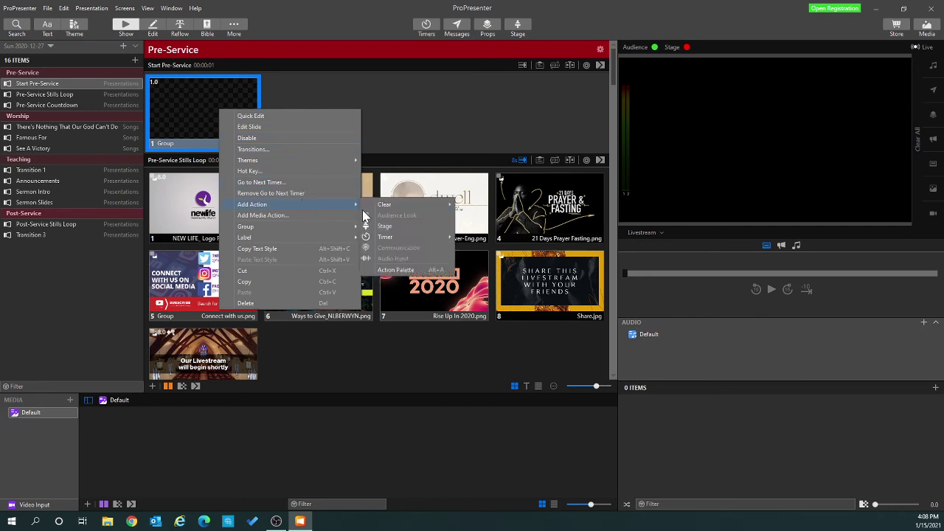
pyautogui.click(396, 270)
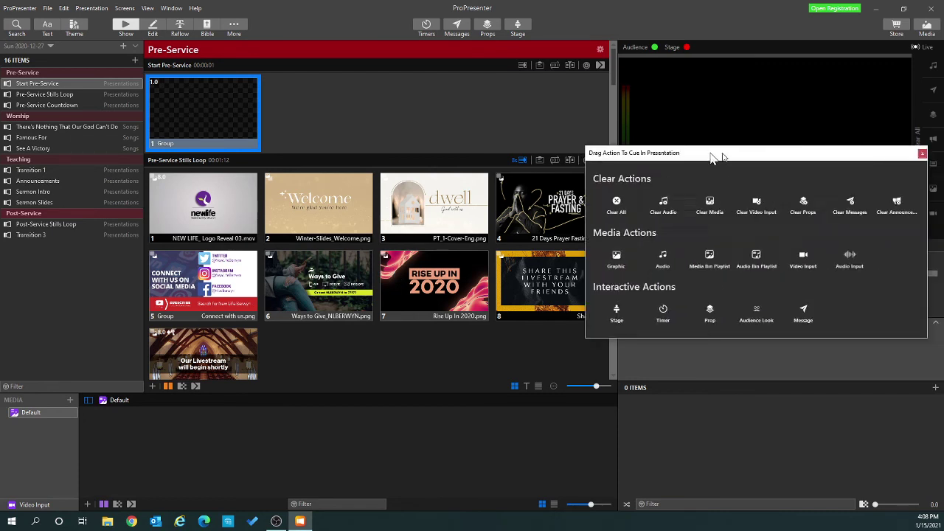
# Step: Add a Message action cueing CountdownMessage to the Start Pre-Service slide, then close the palette
pyautogui.moveTo(714, 156); pyautogui.dragTo(476, 132)
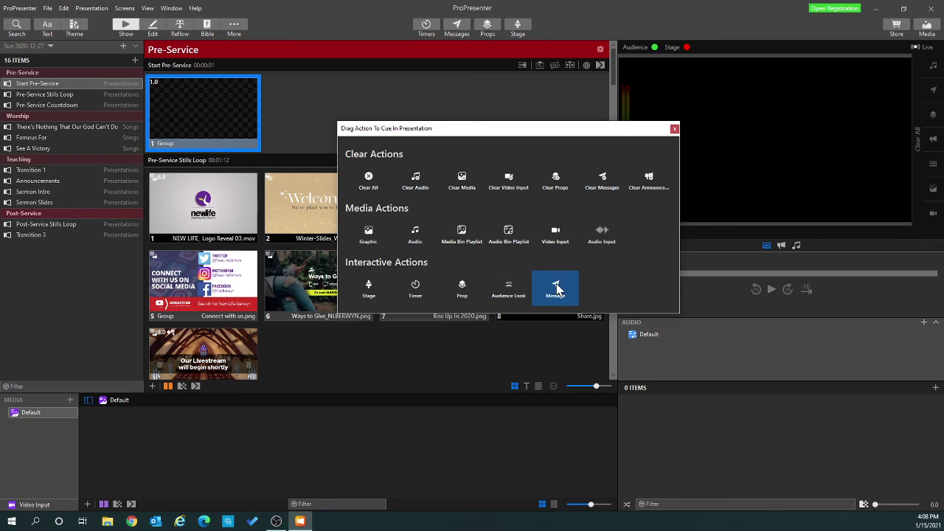
pyautogui.moveTo(558, 291); pyautogui.dragTo(217, 98)
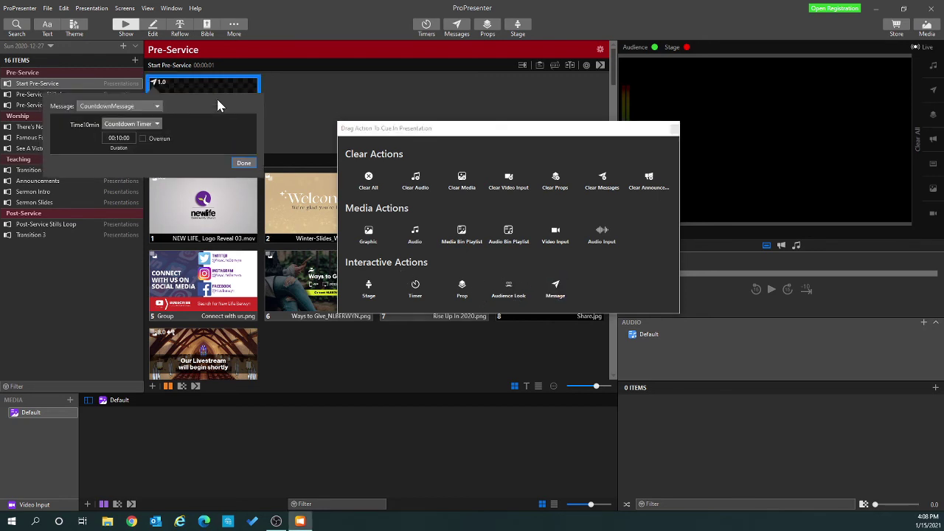
pyautogui.click(155, 108)
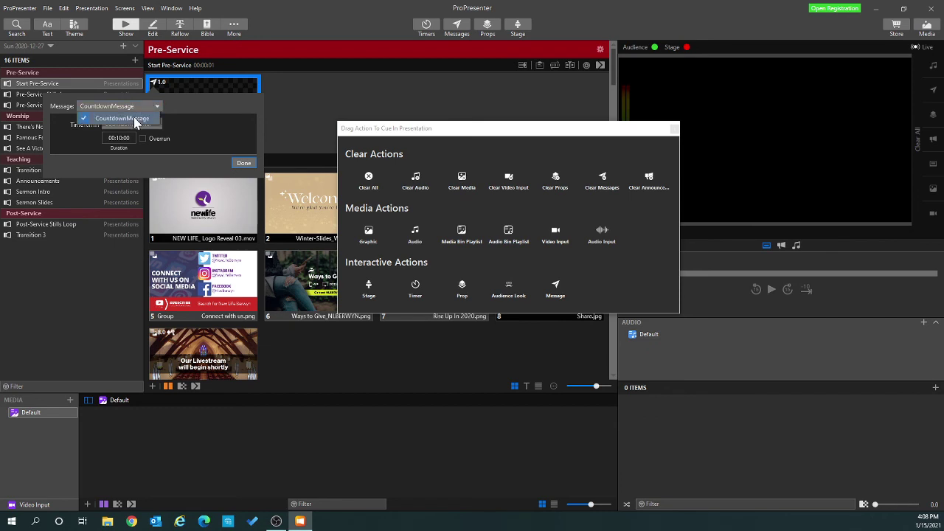
pyautogui.click(135, 120)
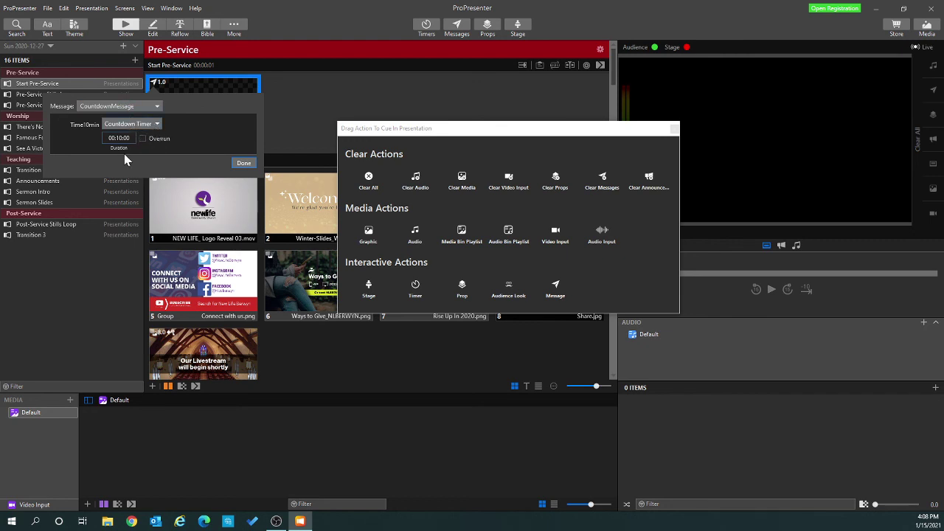
pyautogui.click(244, 163)
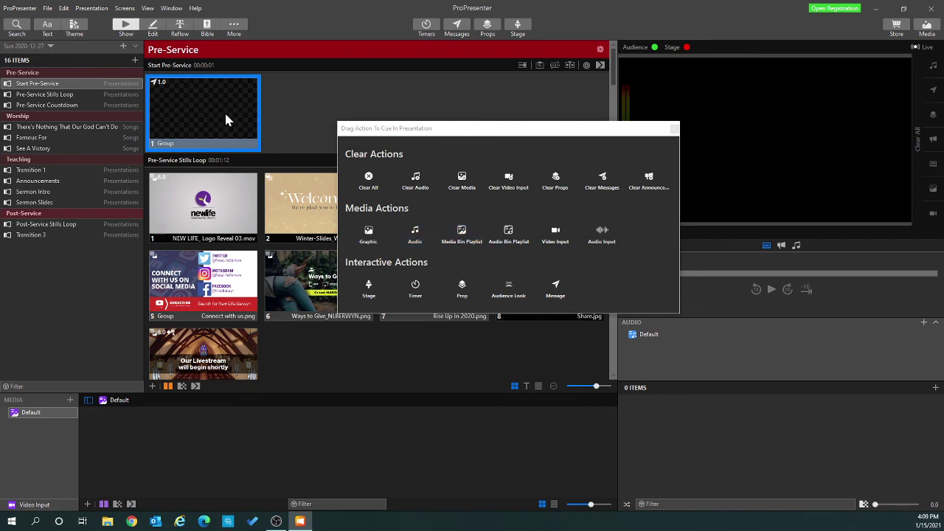
pyautogui.click(674, 129)
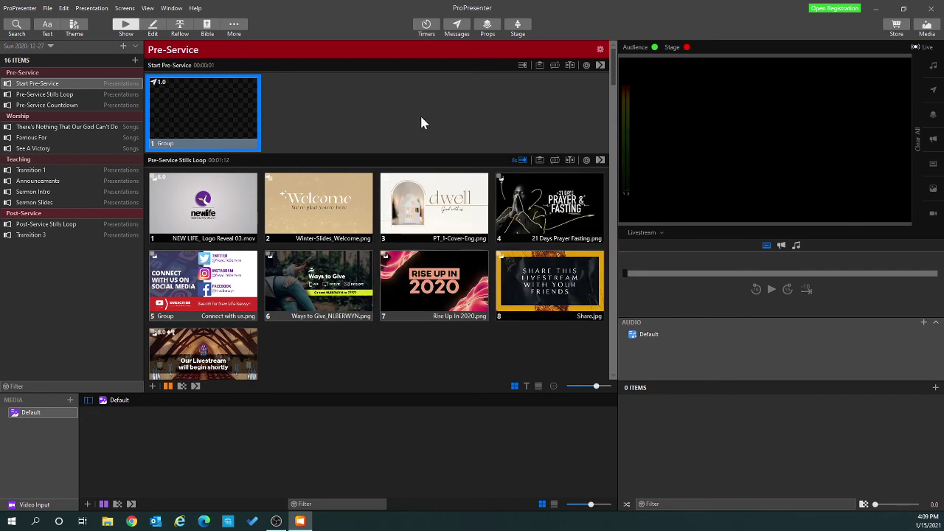
# Step: Trigger the Start Pre-Service slide live so the 10-minute countdown starts over the NEW LIFE logo loop
pyautogui.click(438, 127)
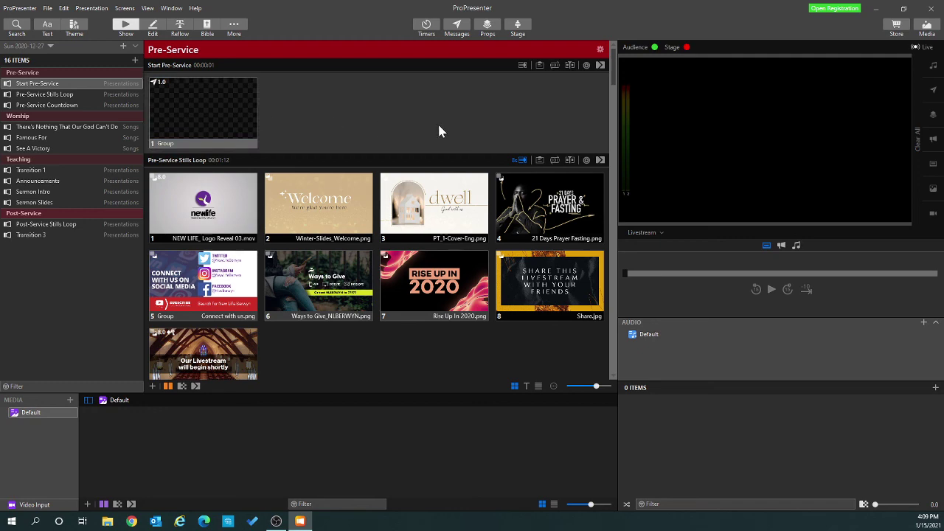
pyautogui.press('space')
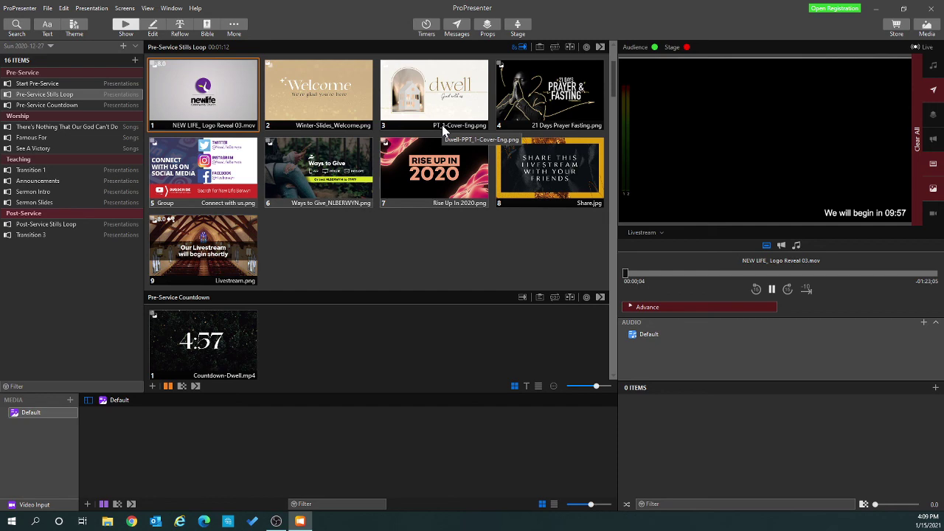
pyautogui.scroll(2, 443, 130)
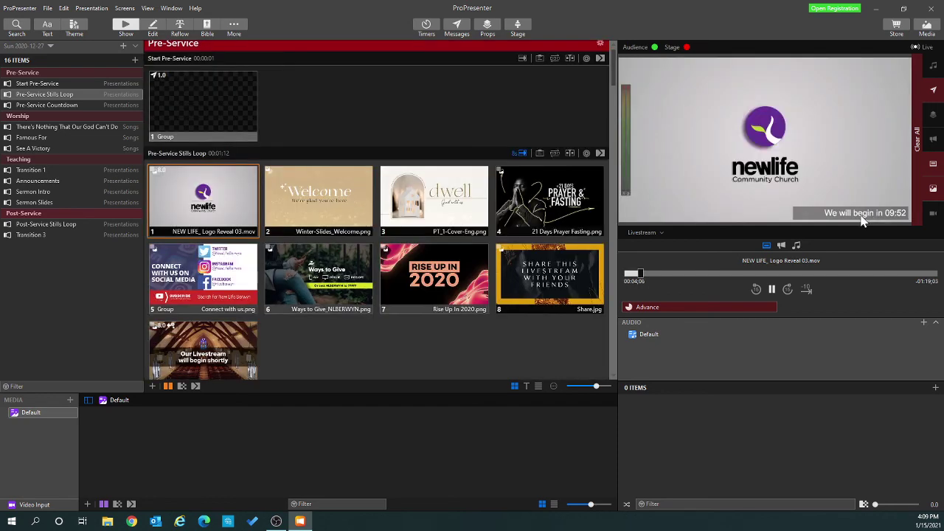